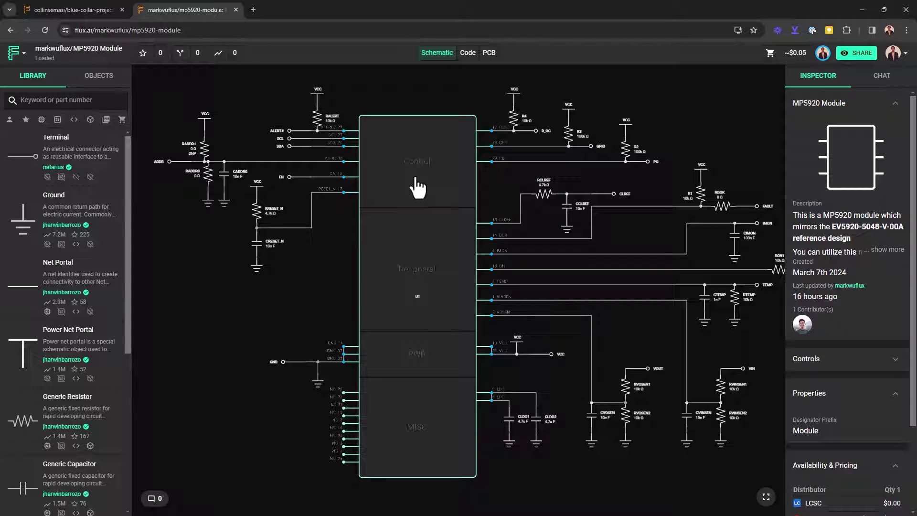
pyautogui.click(91, 10)
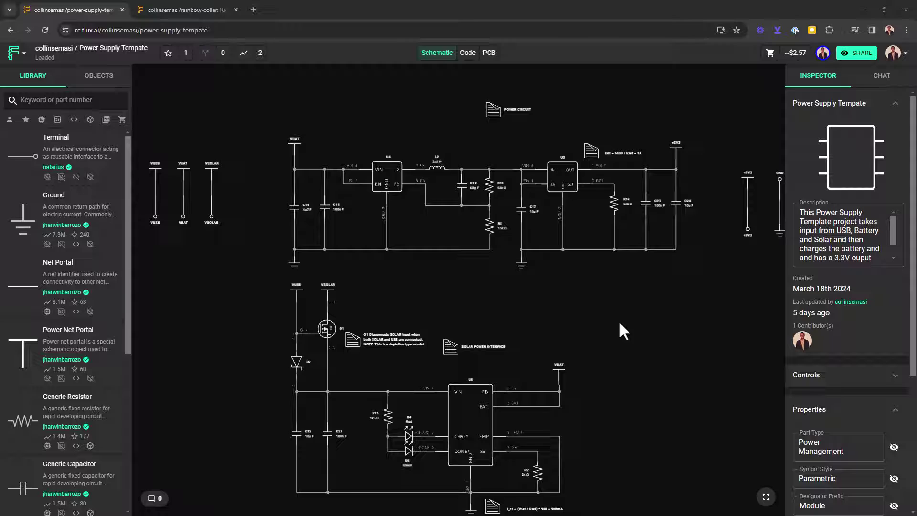
pyautogui.scroll(-1, 617, 317)
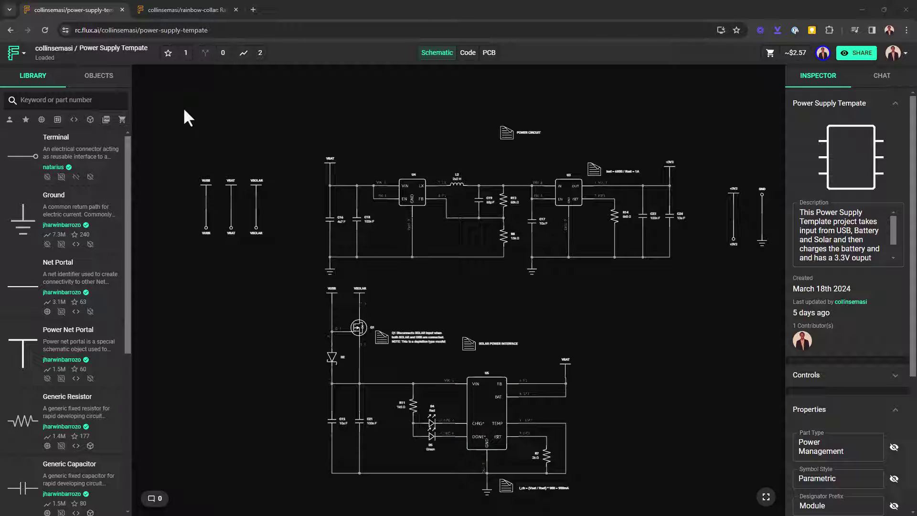
# In the Rainbow Collar project, place the Power Supply Tempate module from the library onto the schematic
pyautogui.click(174, 8)
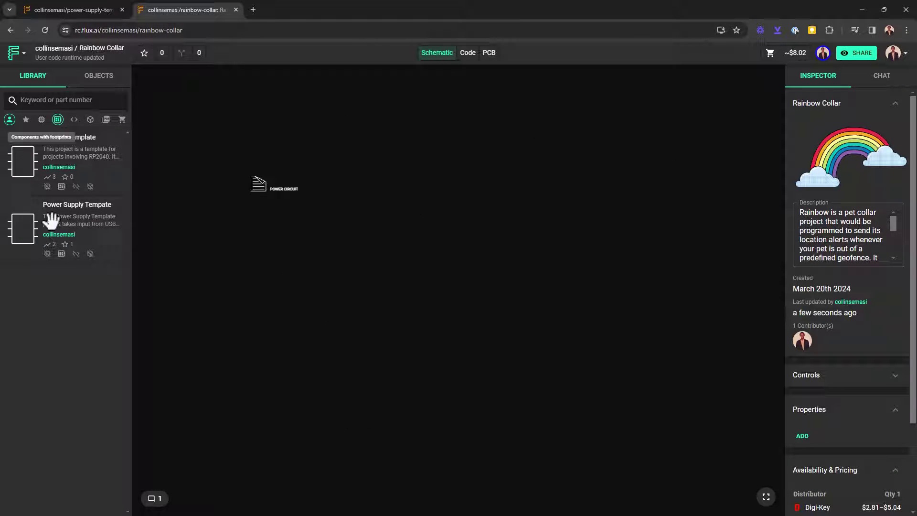
pyautogui.moveTo(25, 228); pyautogui.dragTo(424, 281)
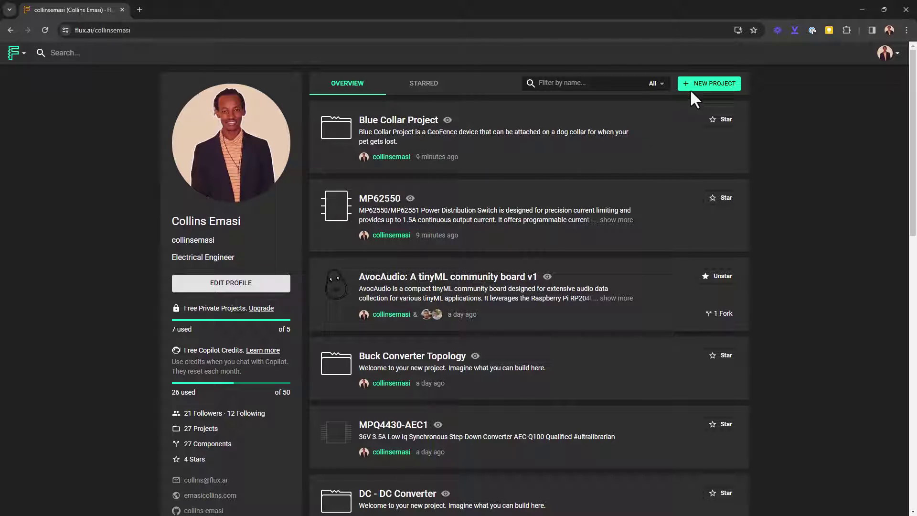
# Create a new public project and place a Terminal from the library near the middle of its schematic
pyautogui.click(704, 83)
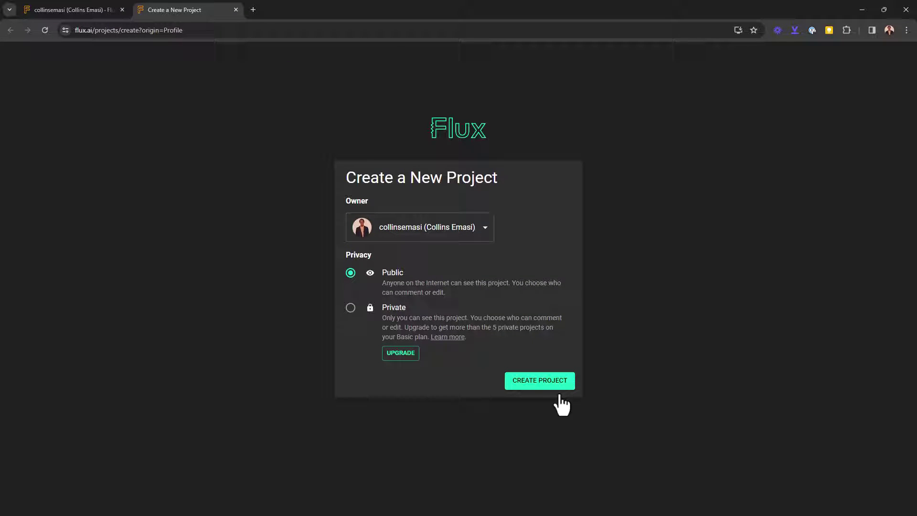
pyautogui.click(540, 382)
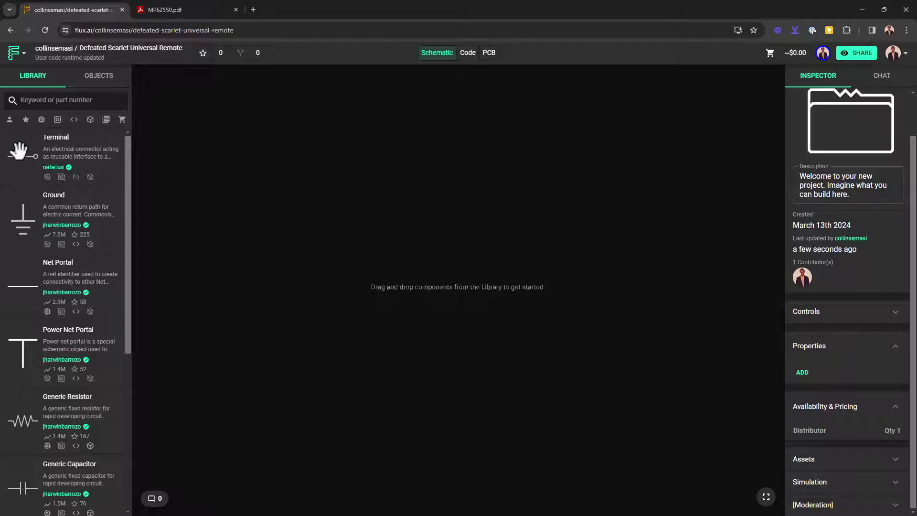
pyautogui.moveTo(19, 150); pyautogui.dragTo(425, 287)
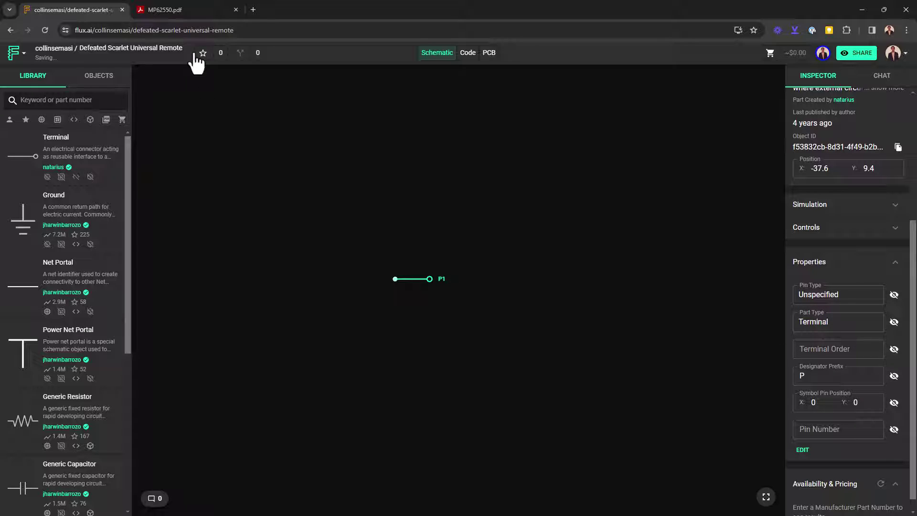
# Consult the Pin Functions table in the MP62550.pdf datasheet, return to the schematic and deselect the terminal
pyautogui.click(182, 9)
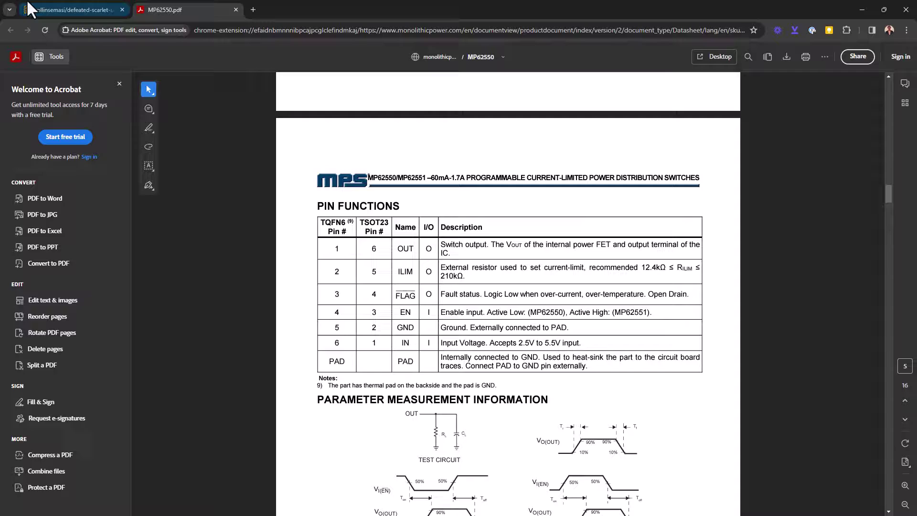
pyautogui.click(72, 10)
pyautogui.click(460, 289)
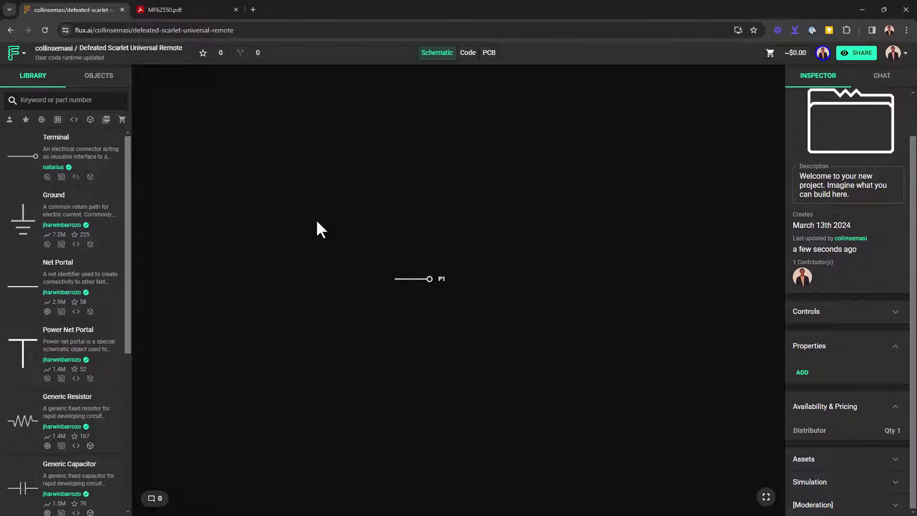
# Insert a schematic comment containing the Pin Functions.png image and move its marker to the canvas's upper-left corner
pyautogui.rightClick(267, 182)
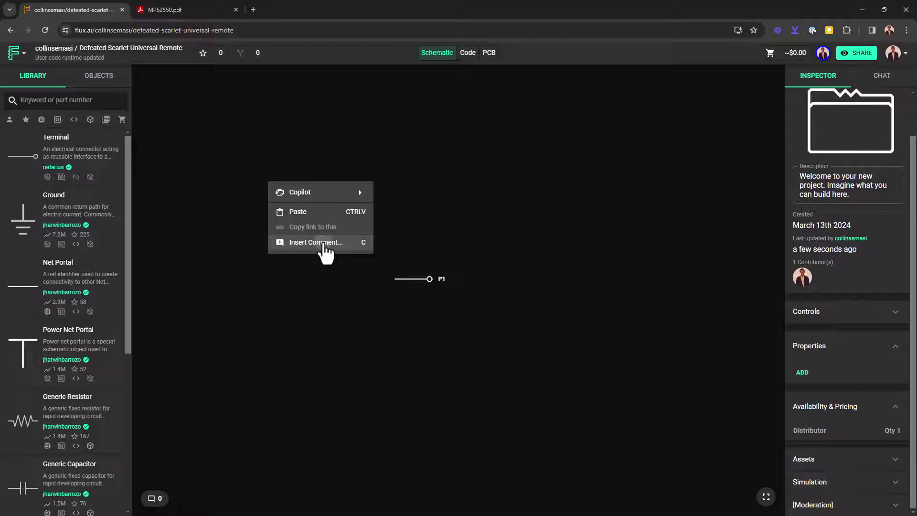
pyautogui.click(324, 244)
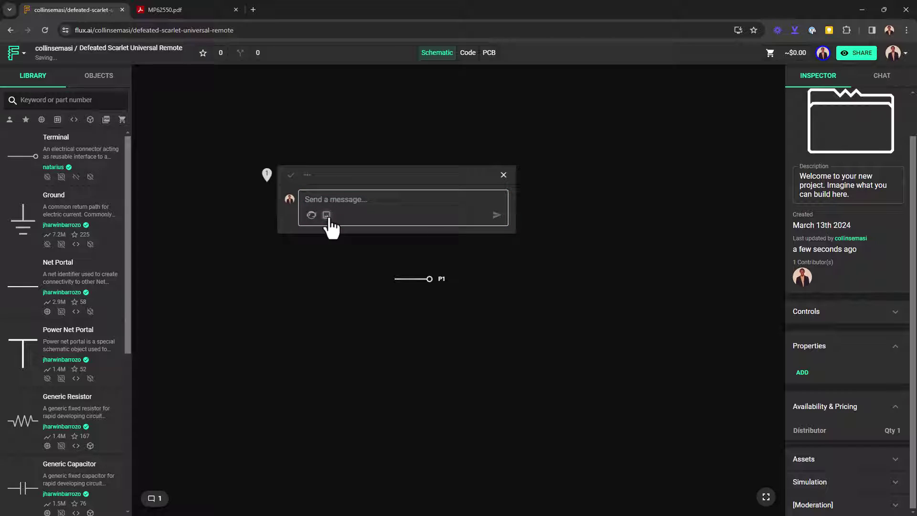
pyautogui.click(326, 215)
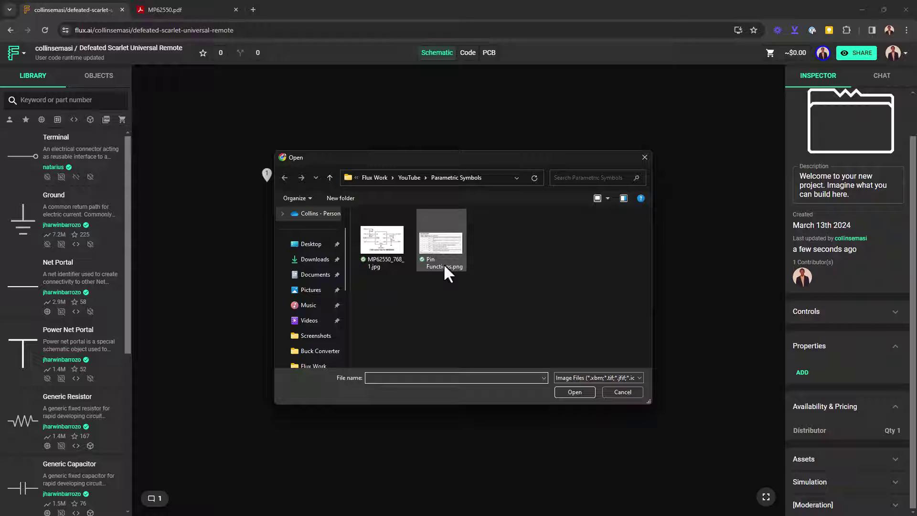
pyautogui.doubleClick(443, 247)
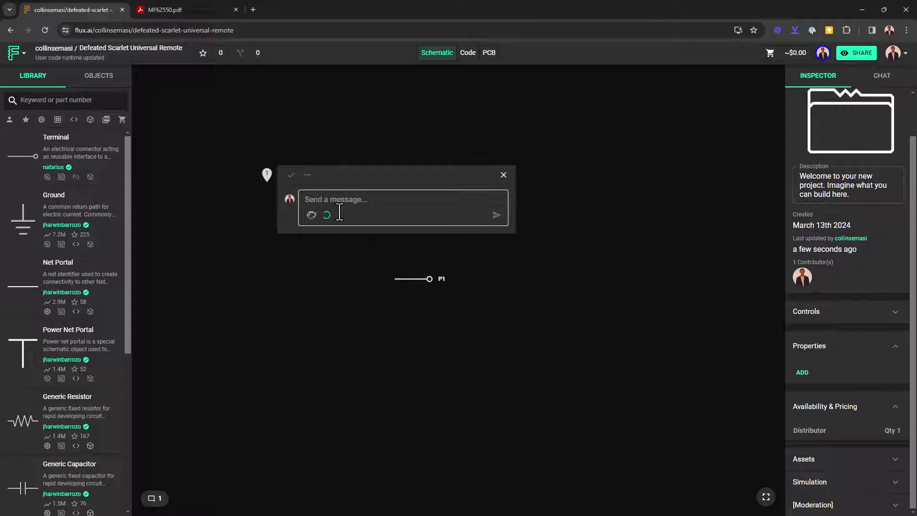
pyautogui.click(497, 215)
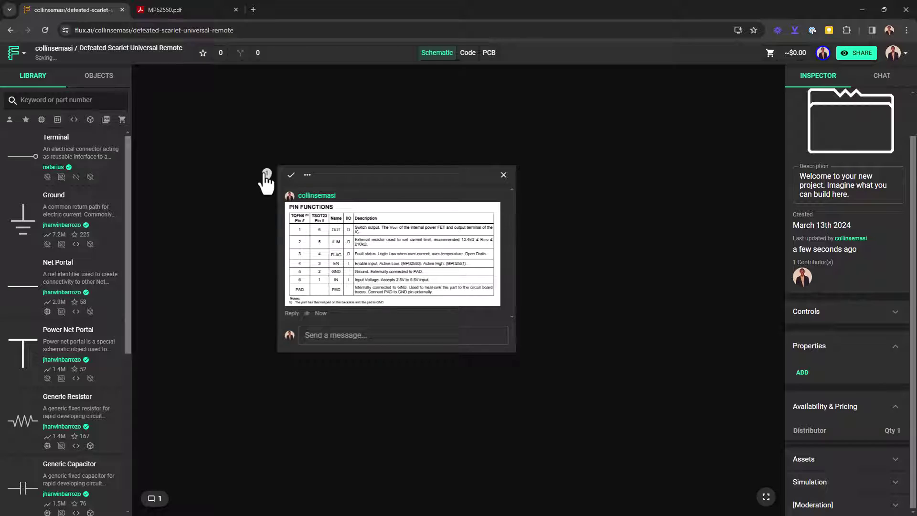
pyautogui.moveTo(265, 179); pyautogui.dragTo(141, 86)
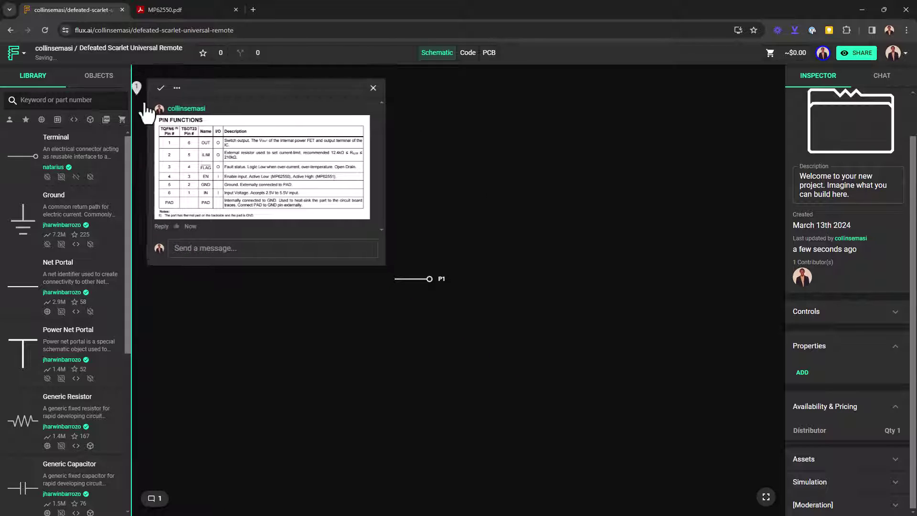
# Insert a second comment below the first one, containing the MP62550_768_1.jpg application circuit image
pyautogui.rightClick(143, 294)
pyautogui.moveTo(188, 304)
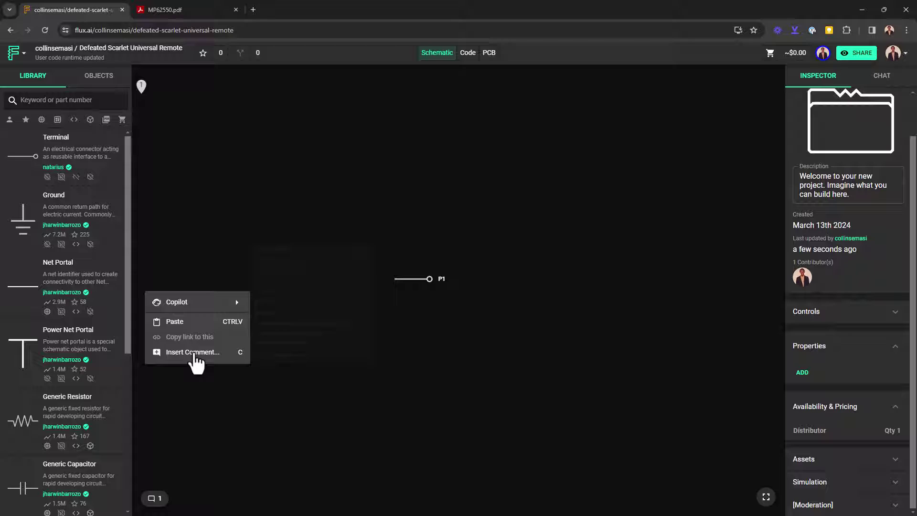
pyautogui.click(214, 352)
pyautogui.click(204, 324)
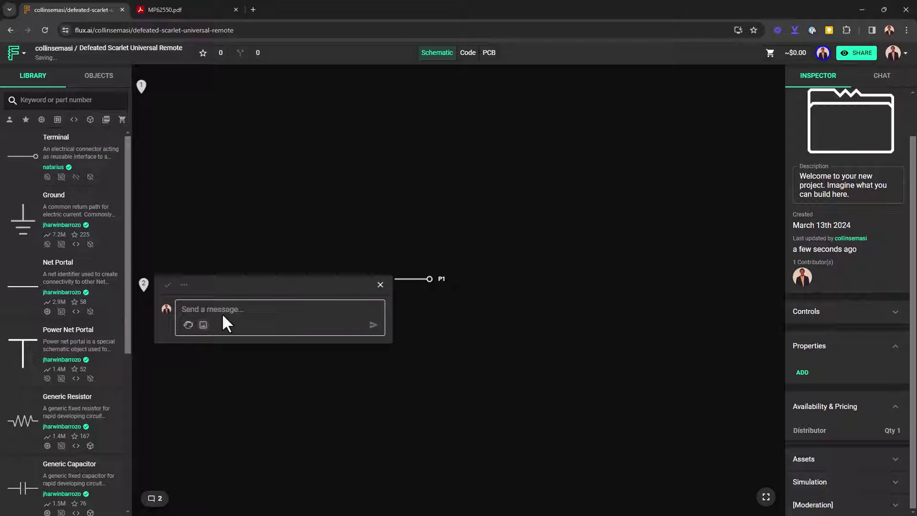
pyautogui.doubleClick(385, 239)
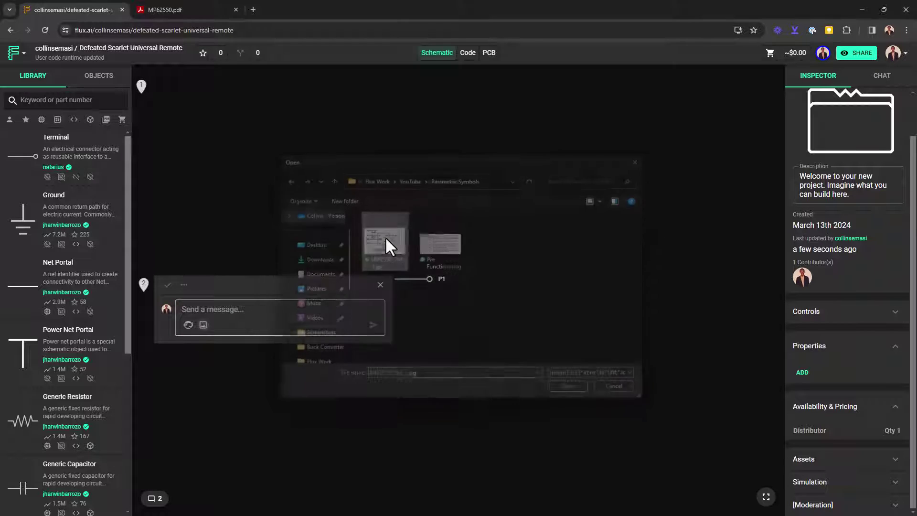
pyautogui.click(372, 324)
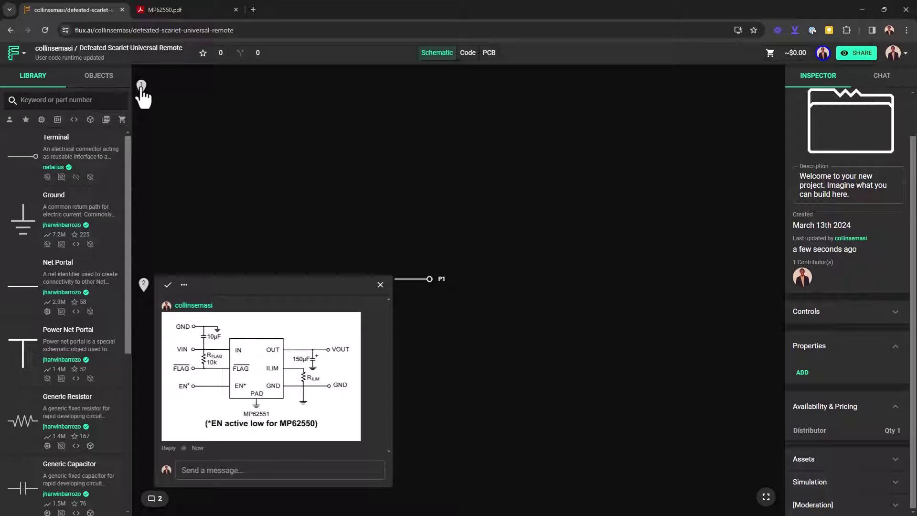
# Rename the placed terminal to VIN, flip it horizontally and move it to the upper part of the schematic
pyautogui.moveTo(421, 278); pyautogui.dragTo(451, 208)
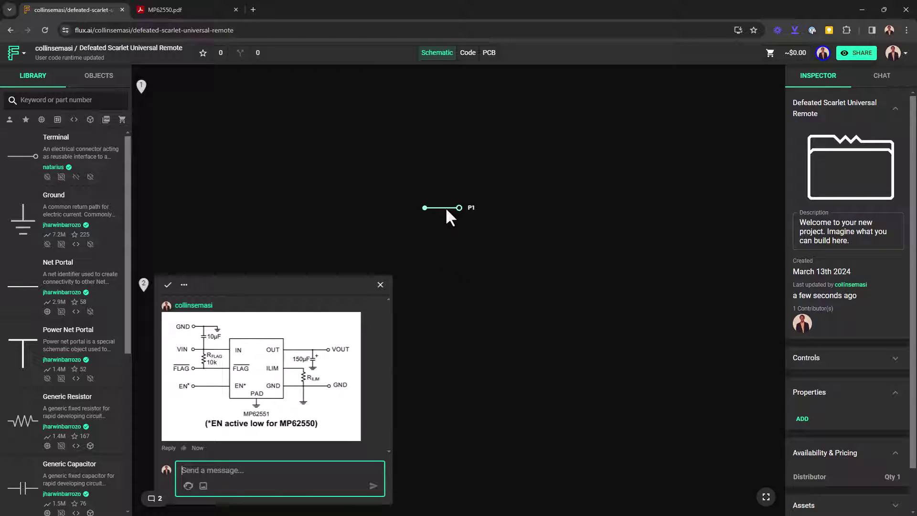
pyautogui.click(445, 208)
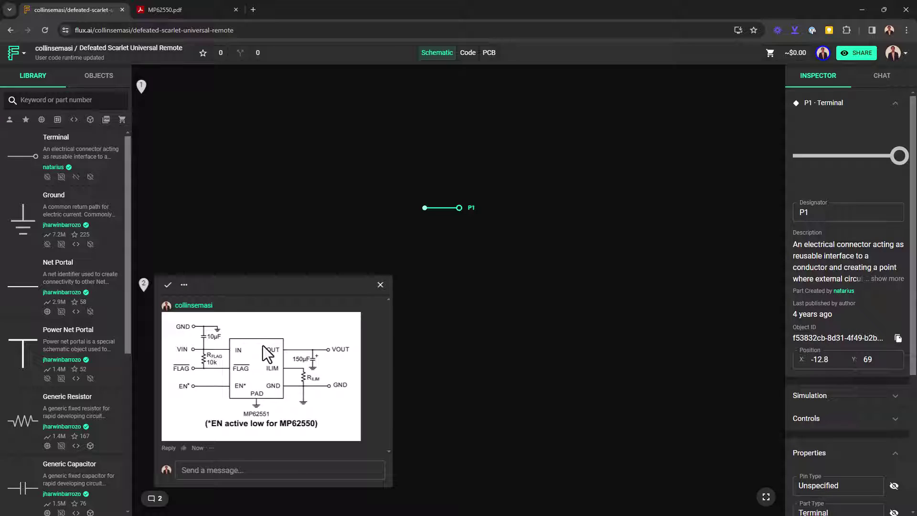
pyautogui.doubleClick(828, 216)
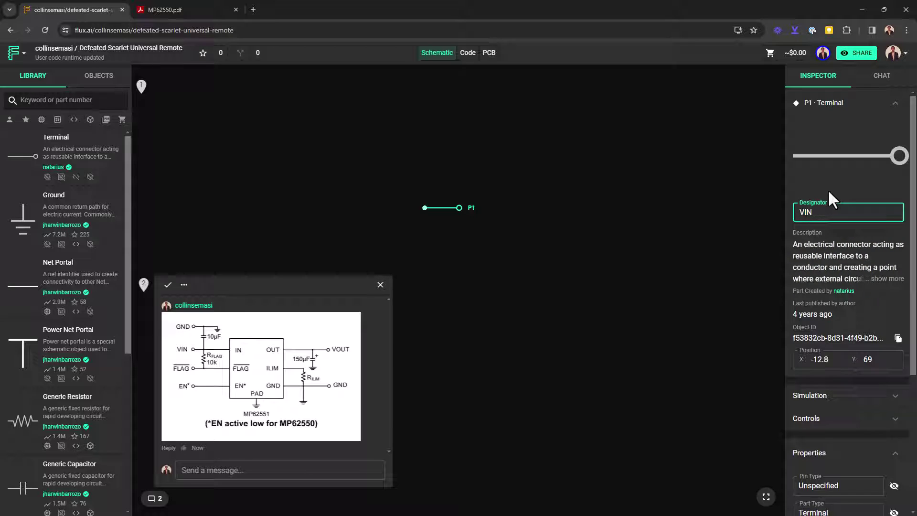
pyautogui.press('Return')
pyautogui.hotkey('shift', 'h')
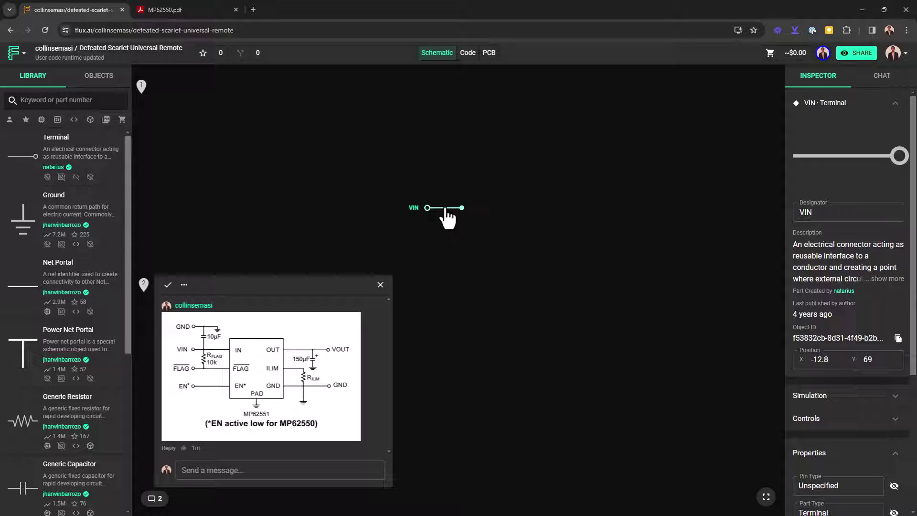
pyautogui.moveTo(445, 150); pyautogui.dragTo(437, 149)
# Paste three copies of the VIN terminal in a column below it and two more in an output column beside it
pyautogui.click(435, 173)
pyautogui.hotkey('ctrl', 'v')
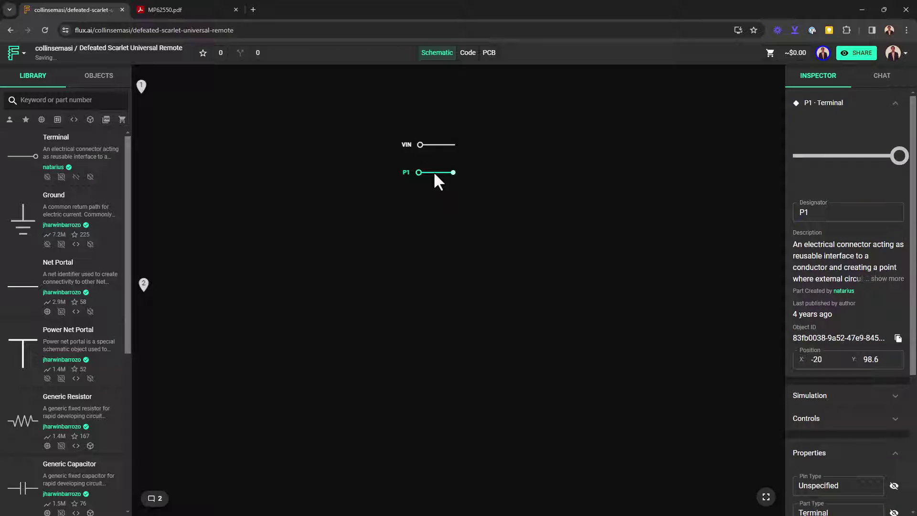
pyautogui.hotkey('ctrl', 'v')
pyautogui.hotkey('ctrl', 'v')
pyautogui.click(537, 176)
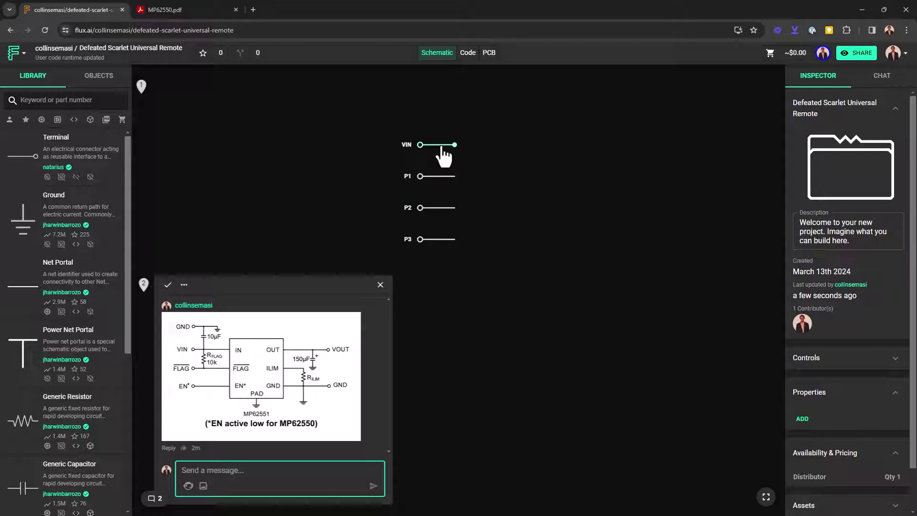
pyautogui.hotkey('ctrl', 'v')
pyautogui.hotkey('ctrl', 'v')
# Name the output column's terminals VOUT and ILIM, and the three terminals below VIN GND, FLAG and EN
pyautogui.click(511, 145)
pyautogui.write('VOUT')
pyautogui.click(437, 175)
pyautogui.write('GND')
pyautogui.click(511, 174)
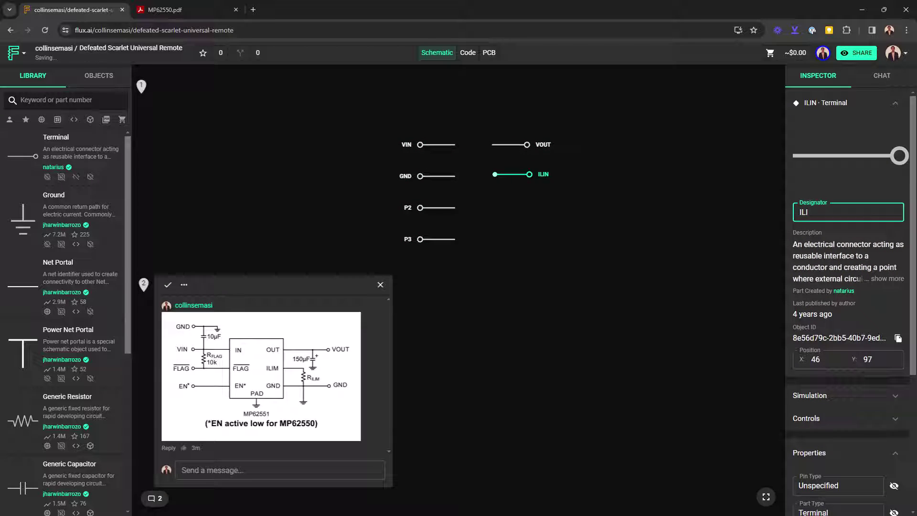
pyautogui.write('ILIM')
pyautogui.click(437, 207)
pyautogui.write('FLAGEN')
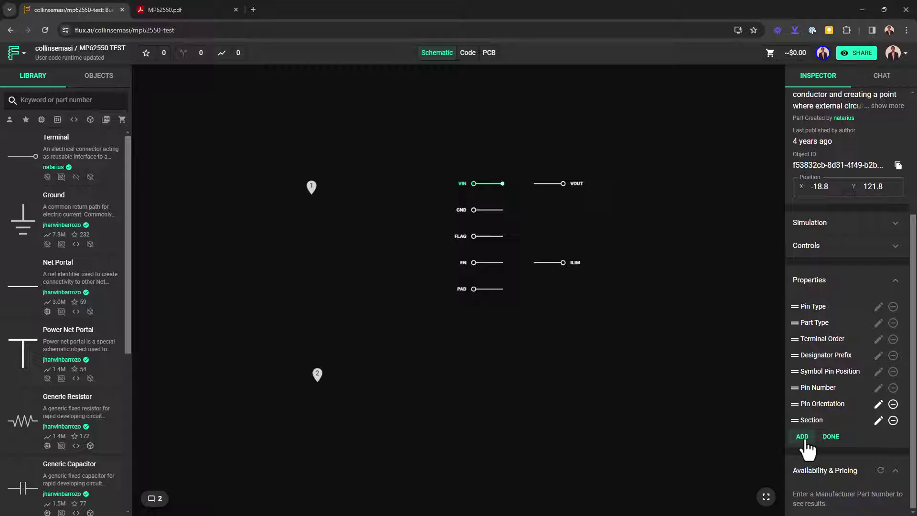
pyautogui.click(802, 436)
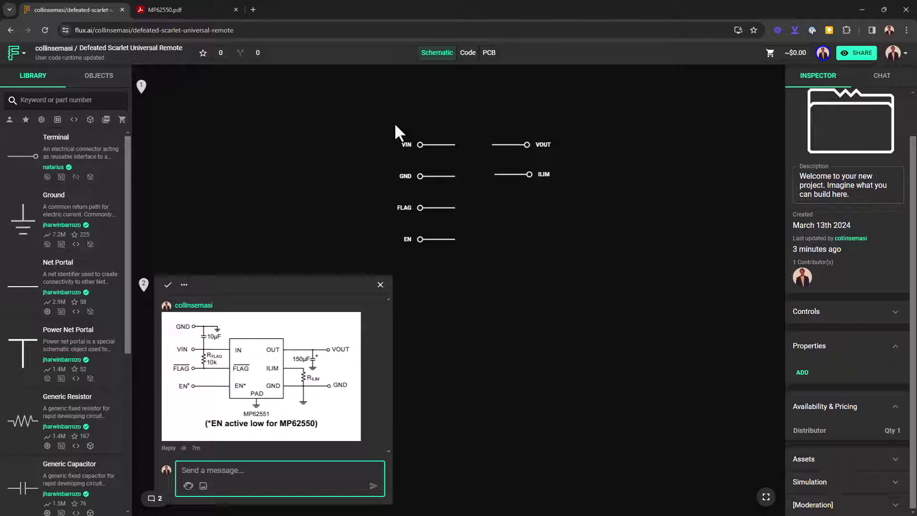
# Add a Pin Orientation property to the VIN, GND, FLAG and EN terminals together and finish editing the property list
pyautogui.moveTo(383, 102); pyautogui.dragTo(432, 256)
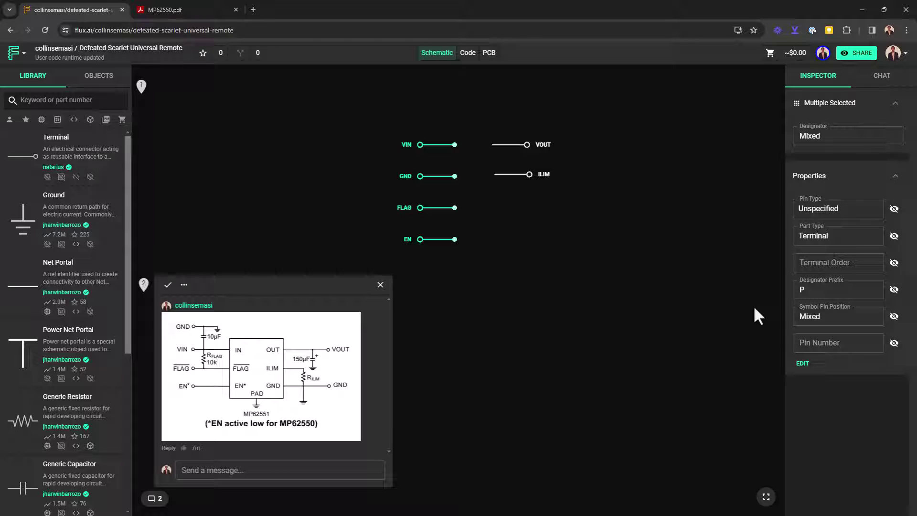
pyautogui.click(805, 365)
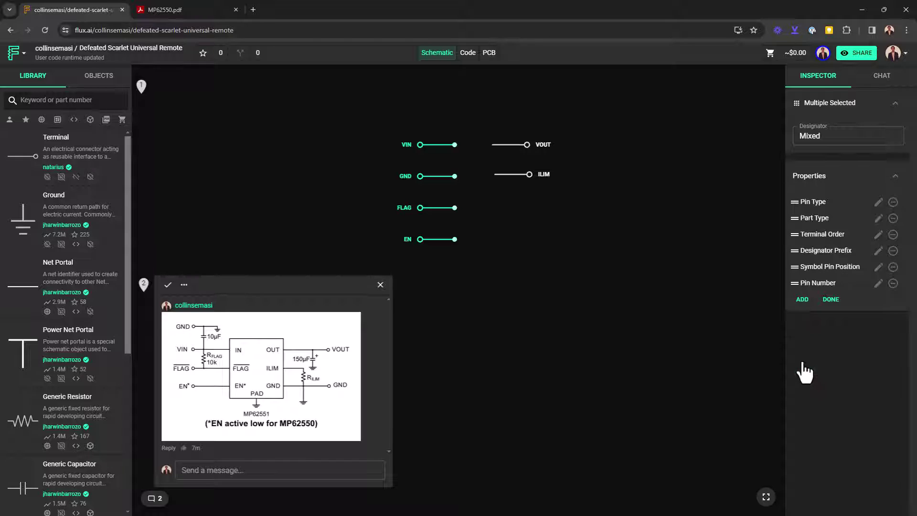
pyautogui.click(803, 300)
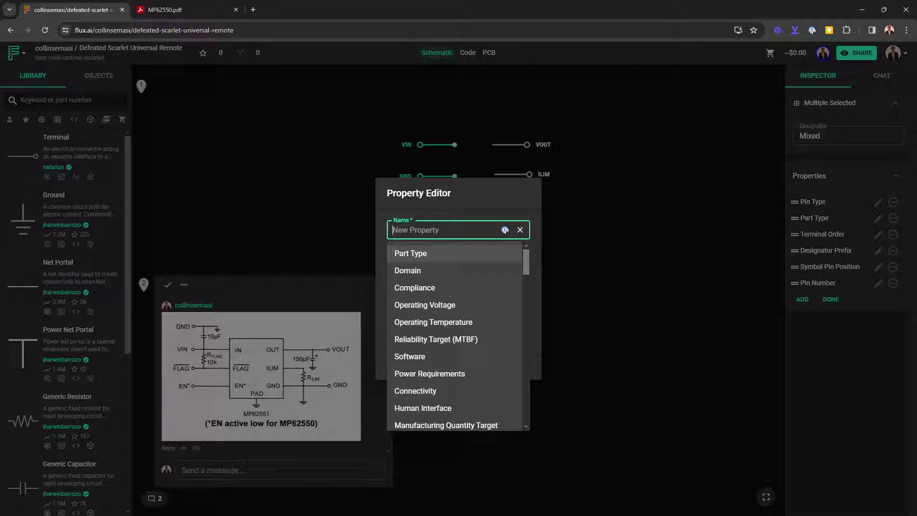
pyautogui.write('ORI')
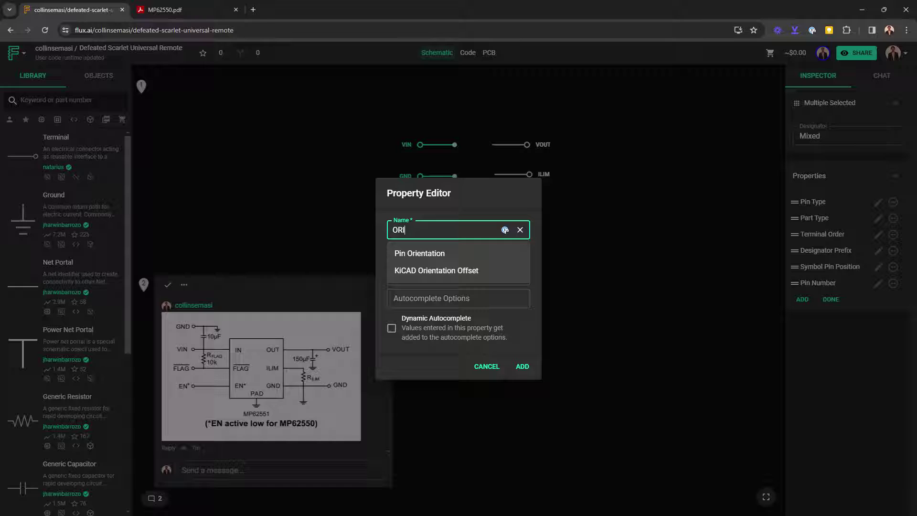
pyautogui.click(418, 253)
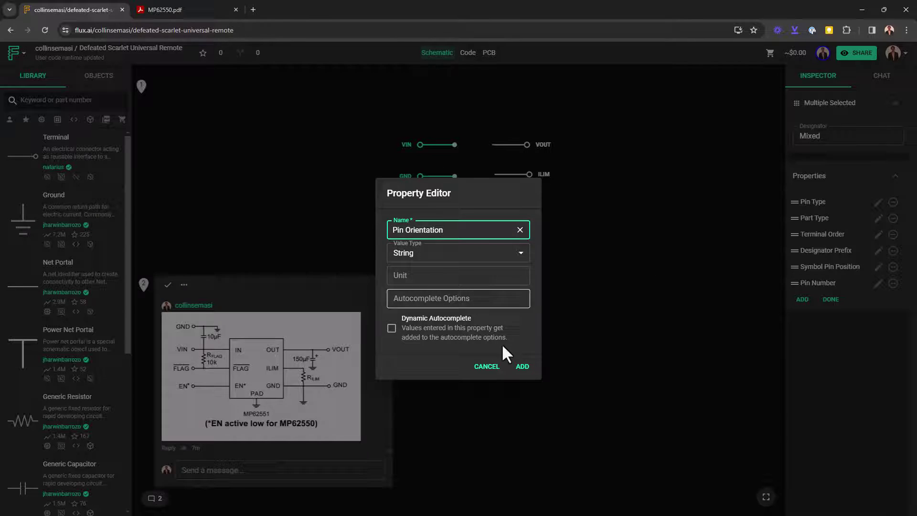
pyautogui.click(523, 367)
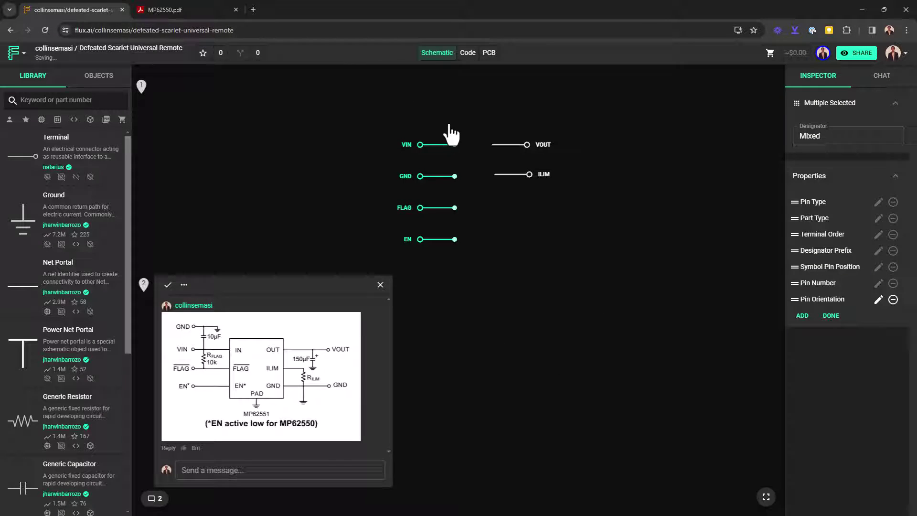
pyautogui.click(832, 316)
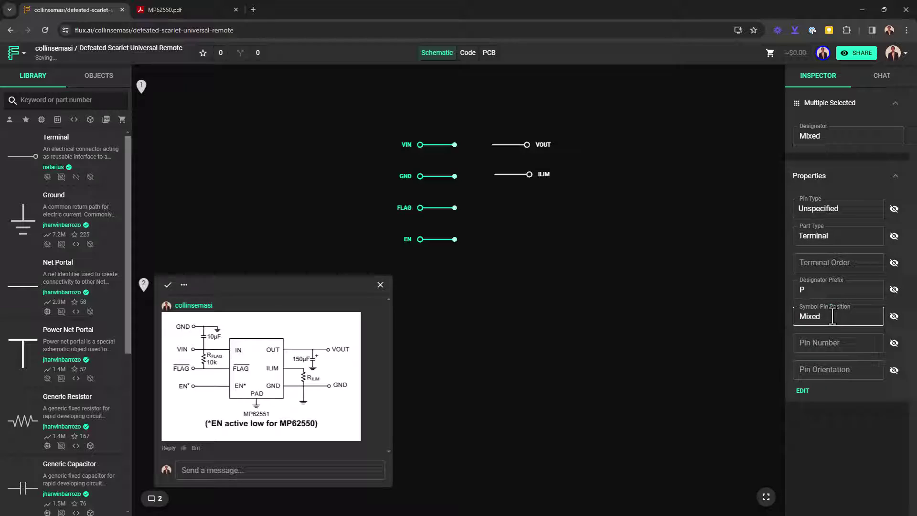
# Set the Pin Orientation of the VIN, GND, FLAG and EN terminals to Left
pyautogui.click(823, 370)
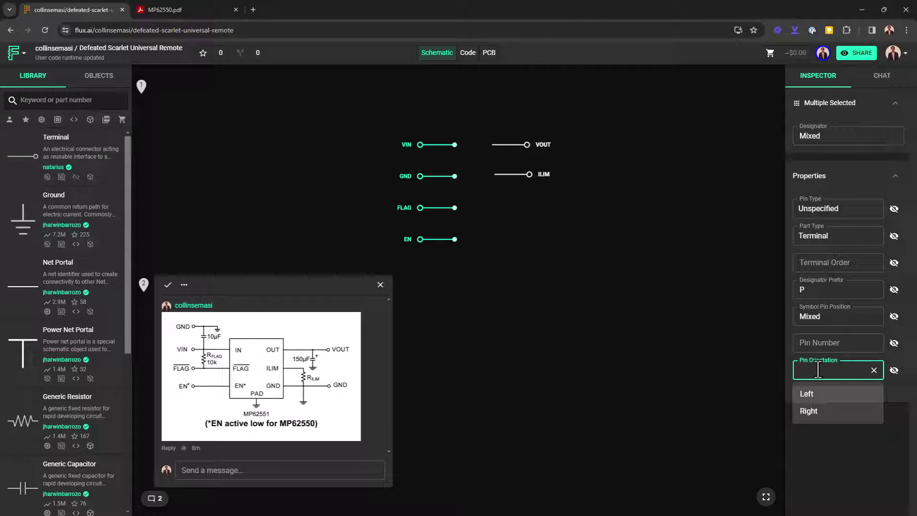
pyautogui.click(812, 395)
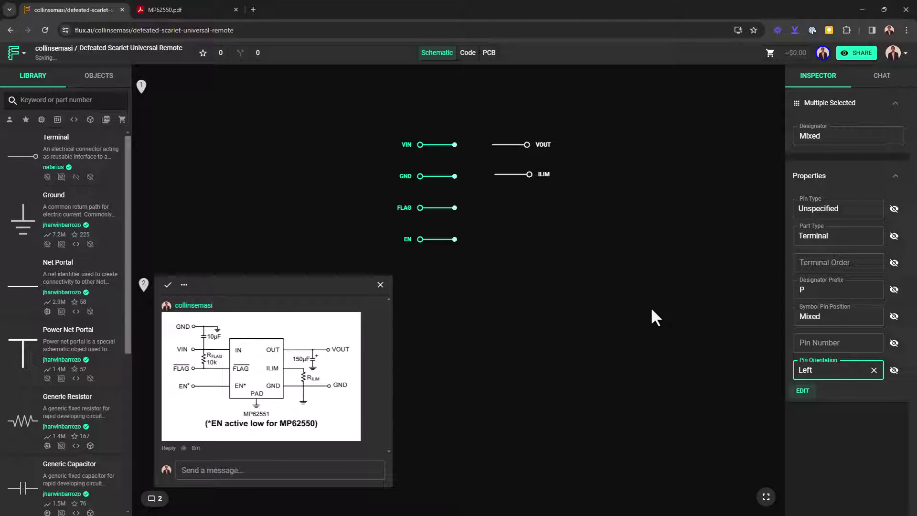
# Add a Pin Orientation property to the VOUT and ILIM terminals together and set it to Right
pyautogui.moveTo(574, 124); pyautogui.dragTo(492, 201)
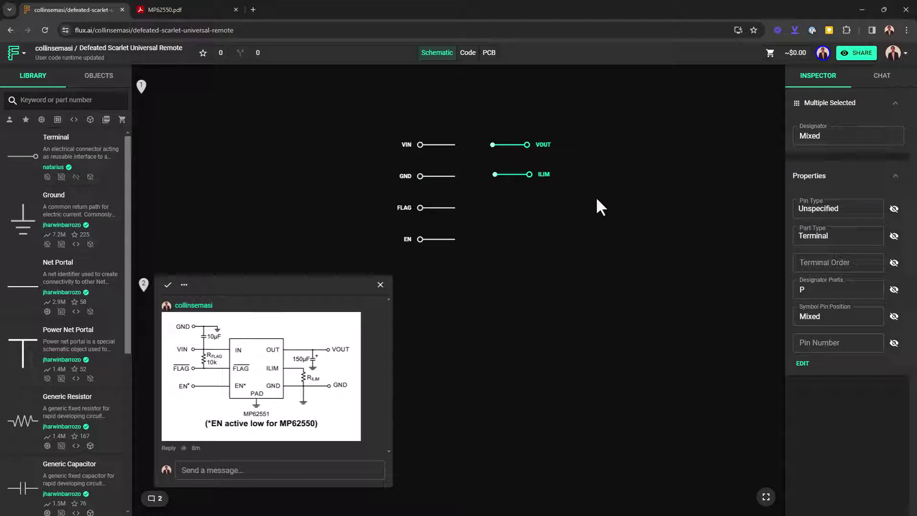
pyautogui.click(803, 364)
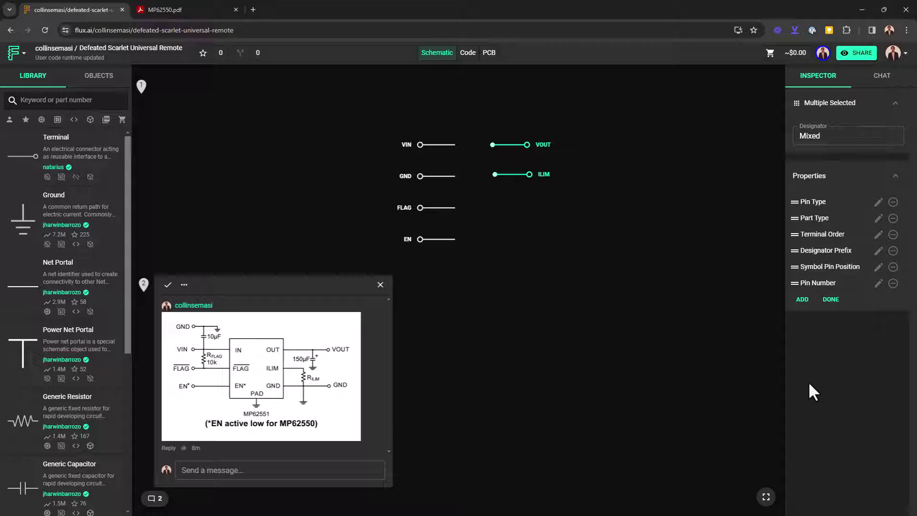
pyautogui.click(801, 300)
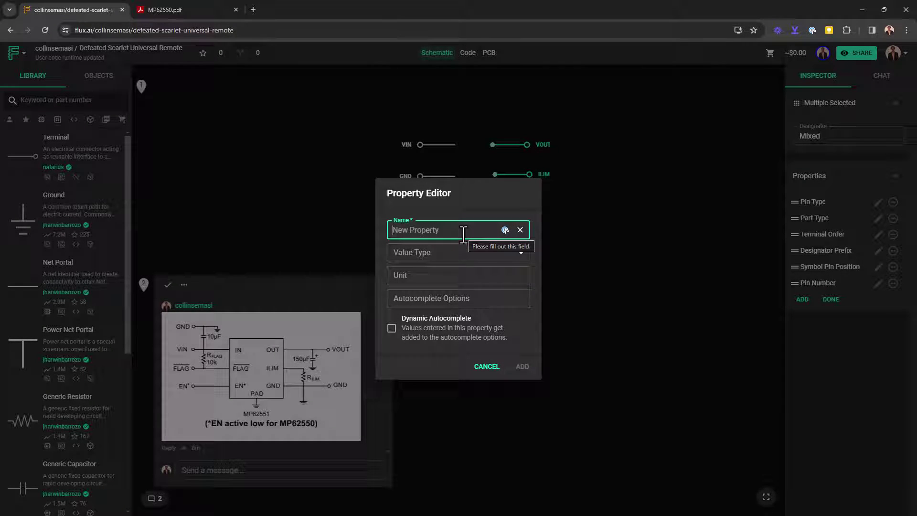
pyautogui.write('ori')
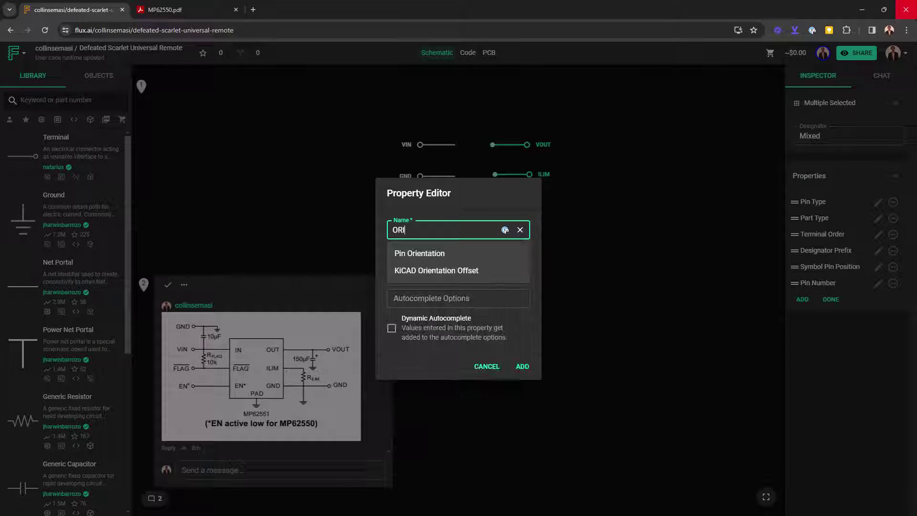
pyautogui.click(463, 266)
pyautogui.click(522, 366)
pyautogui.click(831, 316)
pyautogui.click(833, 371)
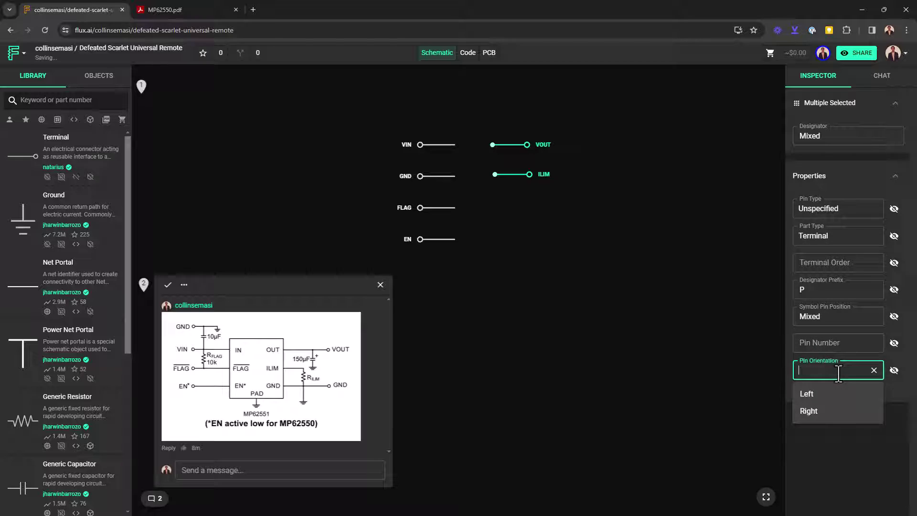
pyautogui.click(818, 412)
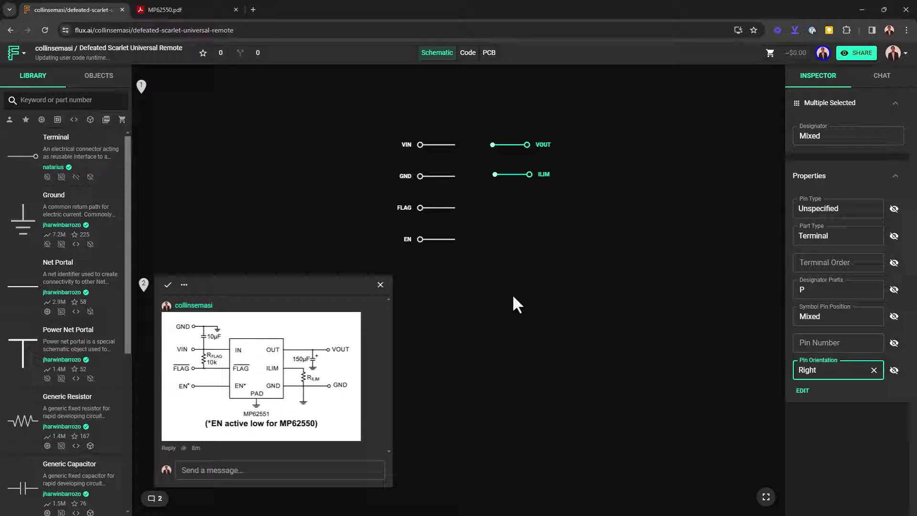
pyautogui.click(611, 292)
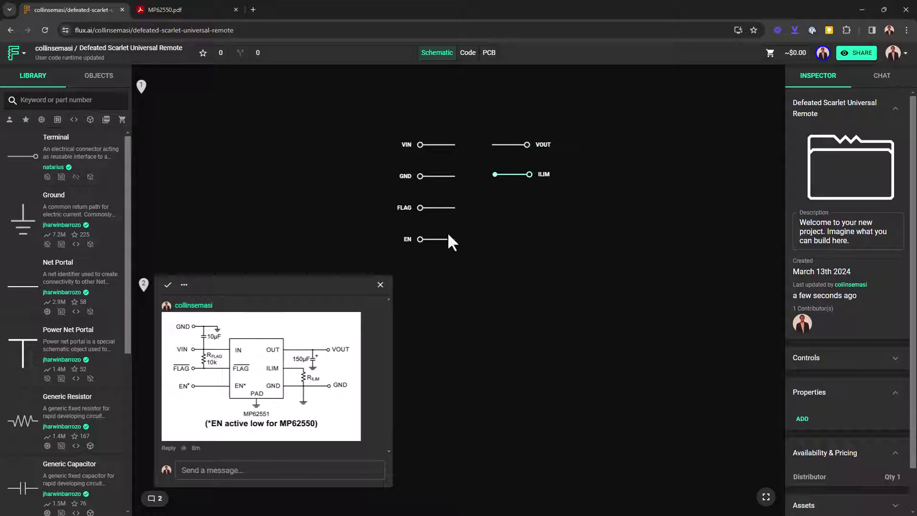
# Move ILIM down level with FLAG, and give VIN, GND and VOUT a Section property set to POWER
pyautogui.moveTo(515, 177); pyautogui.dragTo(518, 212)
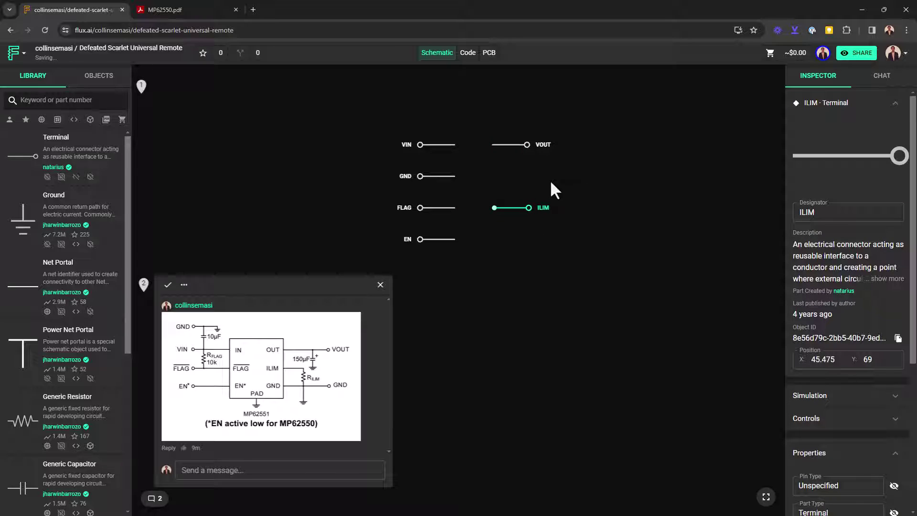
pyautogui.moveTo(378, 102); pyautogui.dragTo(566, 185)
pyautogui.click(798, 390)
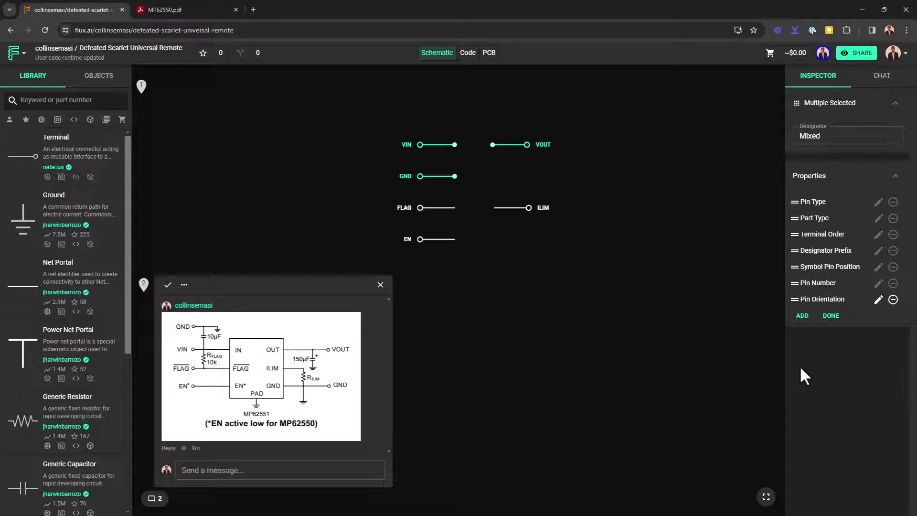
pyautogui.click(802, 315)
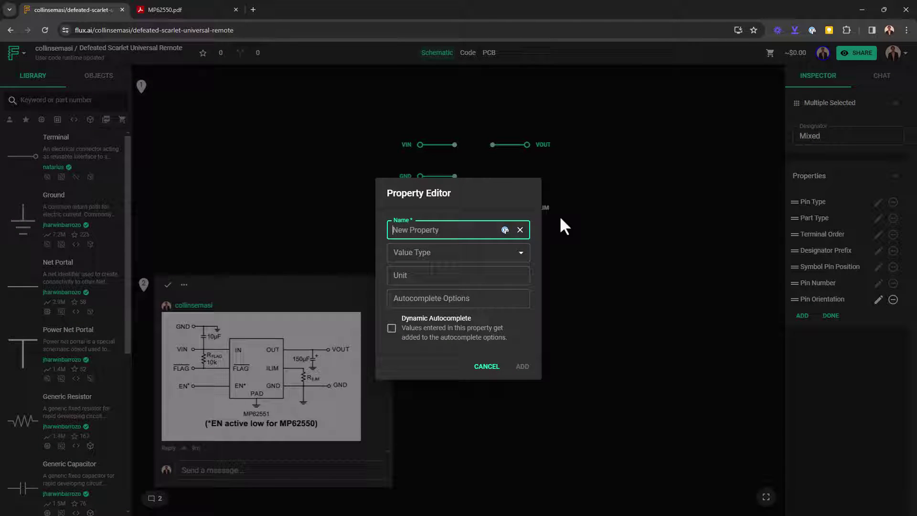
pyautogui.write('SEC')
pyautogui.click(459, 253)
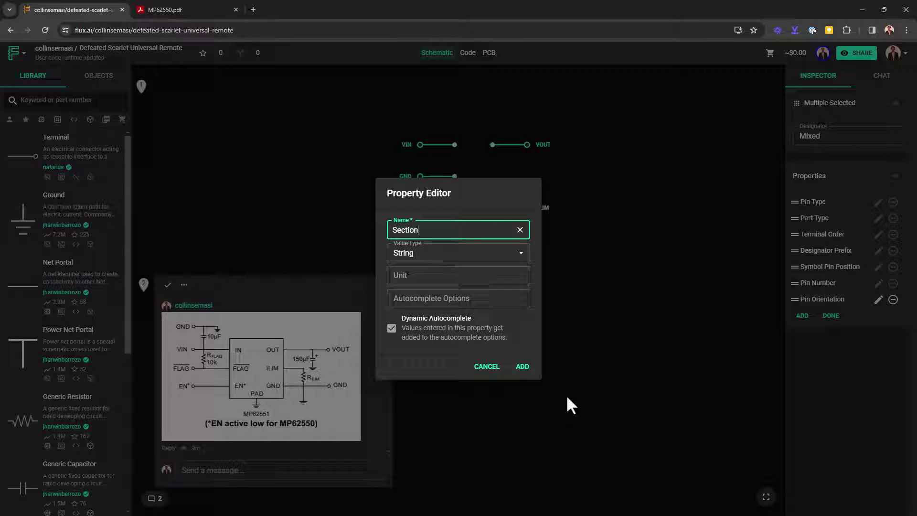
pyautogui.click(523, 366)
pyautogui.click(831, 332)
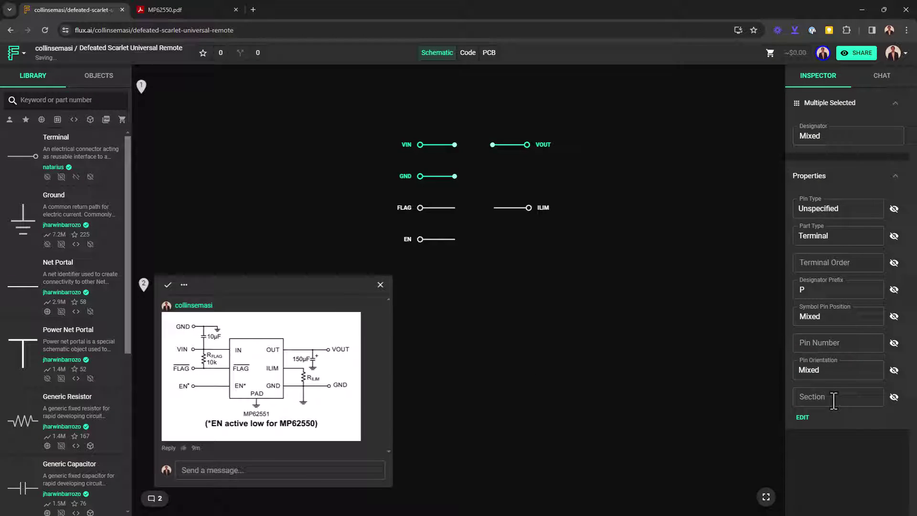
pyautogui.click(831, 397)
pyautogui.write('POWER')
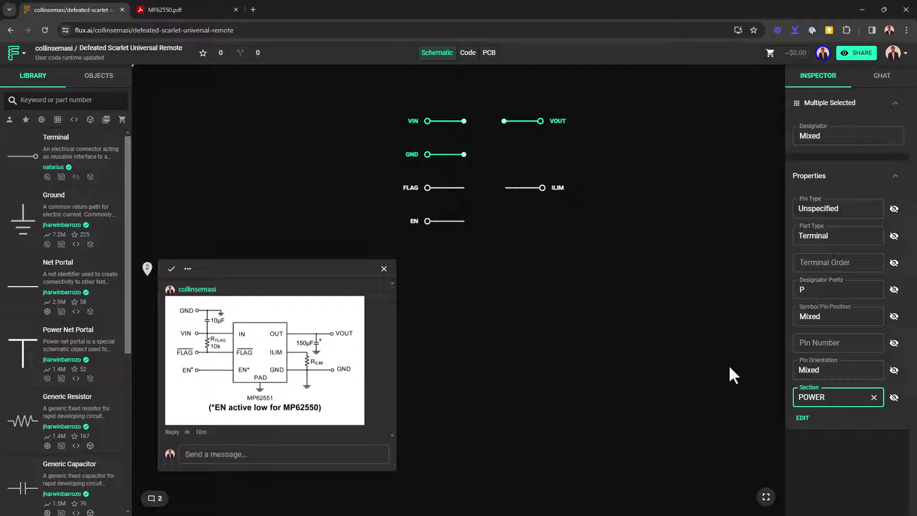
# Add a Section property to the FLAG terminal and set it to STATUS
pyautogui.click(448, 194)
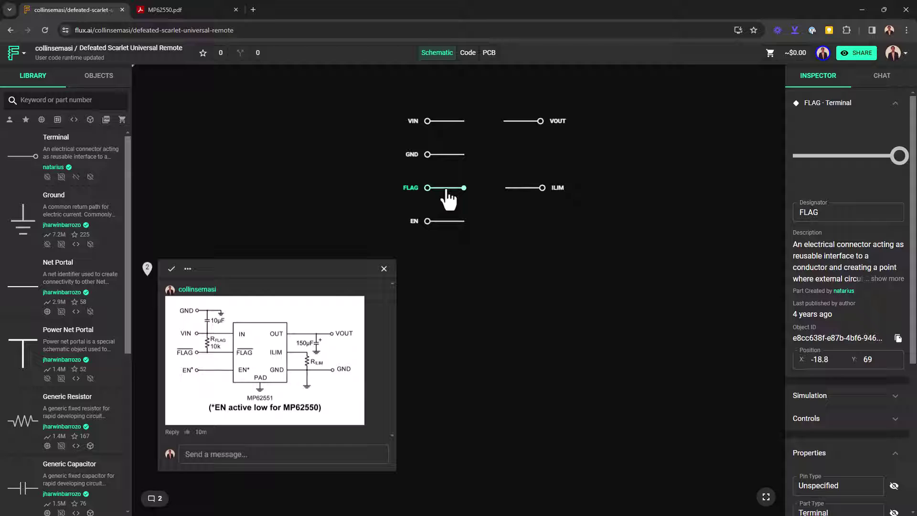
pyautogui.scroll(-5, 836, 346)
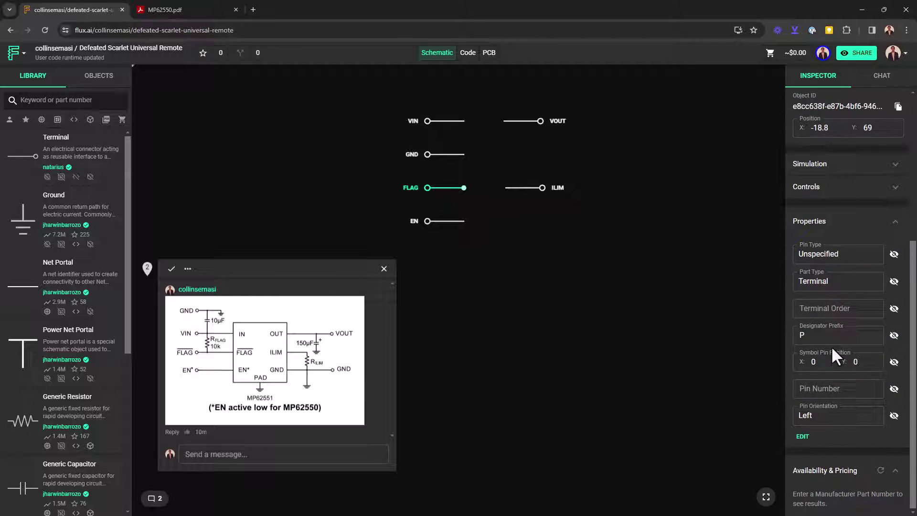
pyautogui.click(803, 437)
pyautogui.click(803, 436)
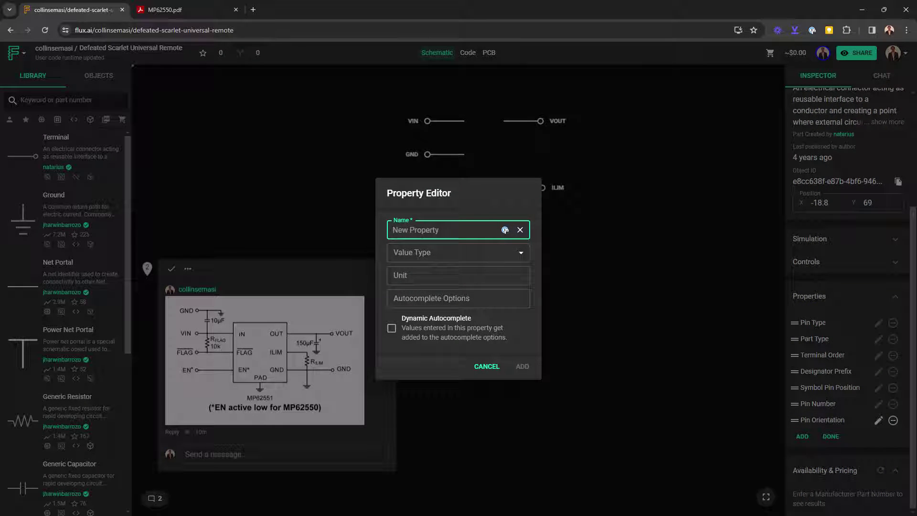
pyautogui.write('SEC')
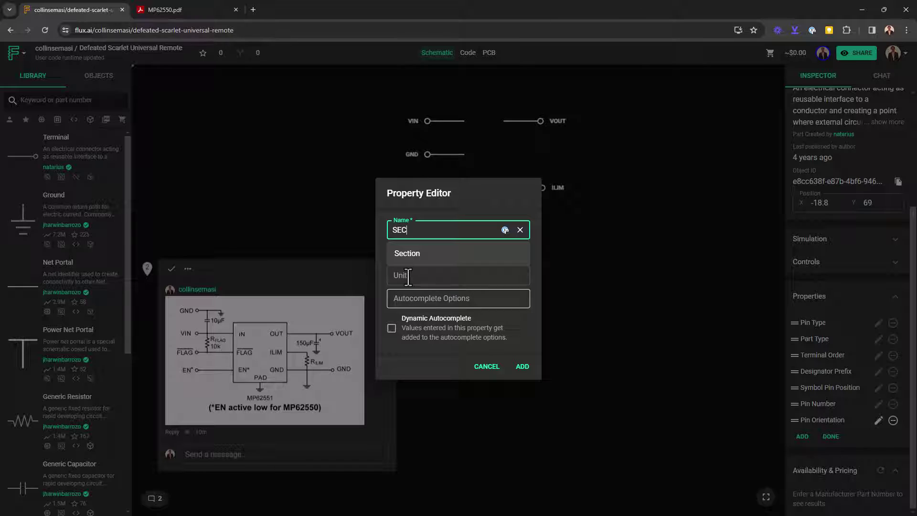
pyautogui.click(407, 253)
pyautogui.press('Return')
pyautogui.write('STATUS')
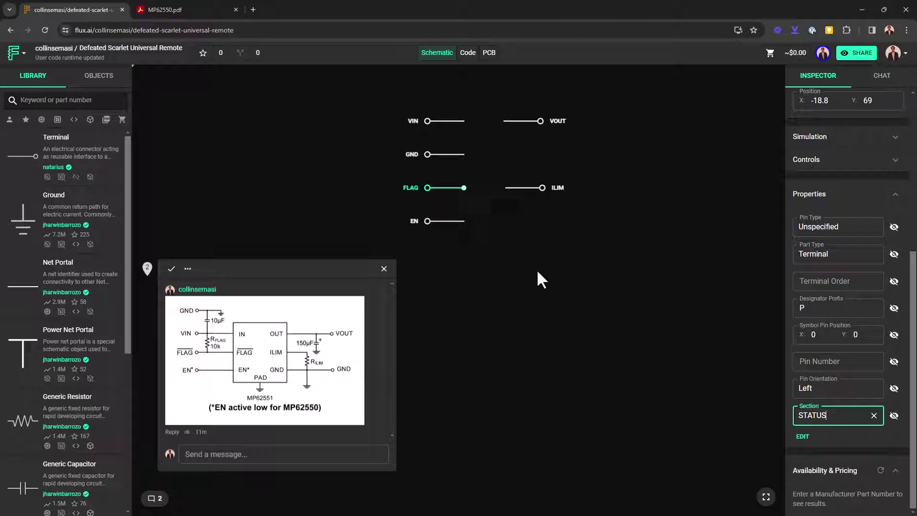
# Move ILIM down level with EN, and give both terminals a Section property set to CONTROL
pyautogui.moveTo(521, 188); pyautogui.dragTo(517, 233)
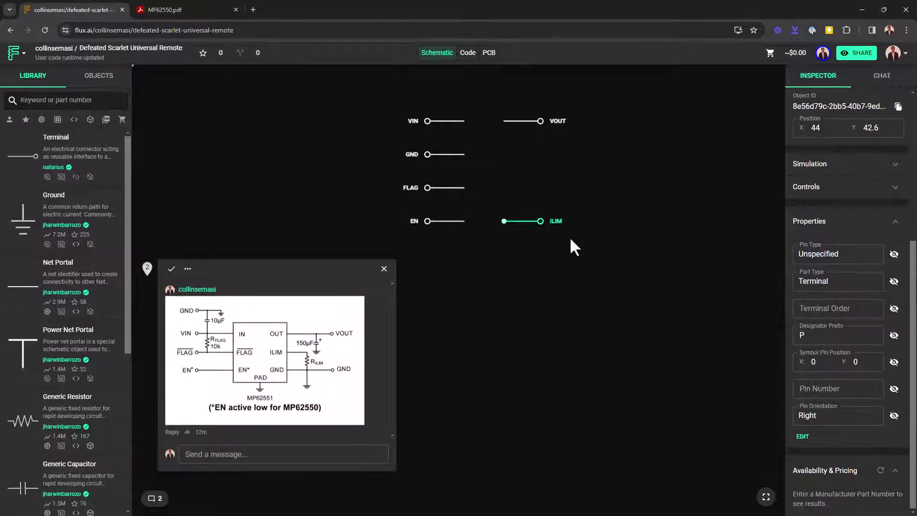
pyautogui.moveTo(569, 238); pyautogui.dragTo(453, 226)
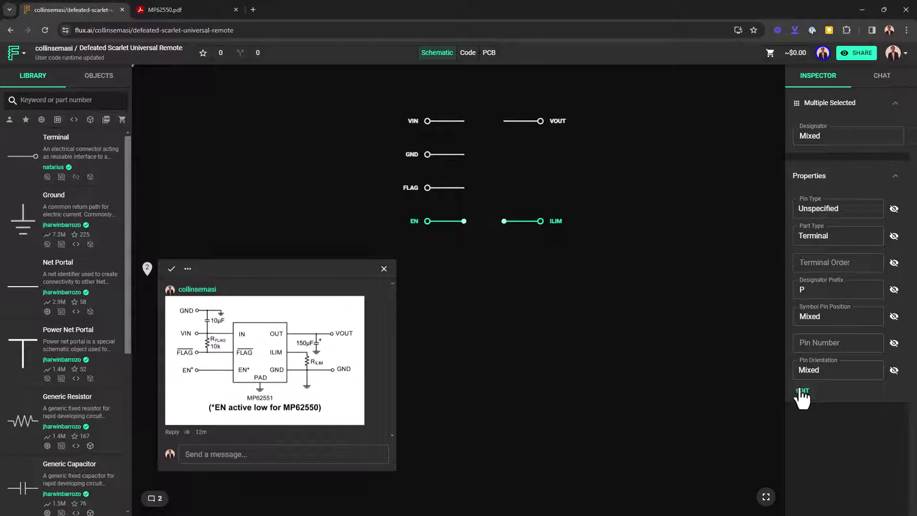
pyautogui.click(802, 388)
pyautogui.click(803, 317)
pyautogui.write('SEC')
pyautogui.click(452, 254)
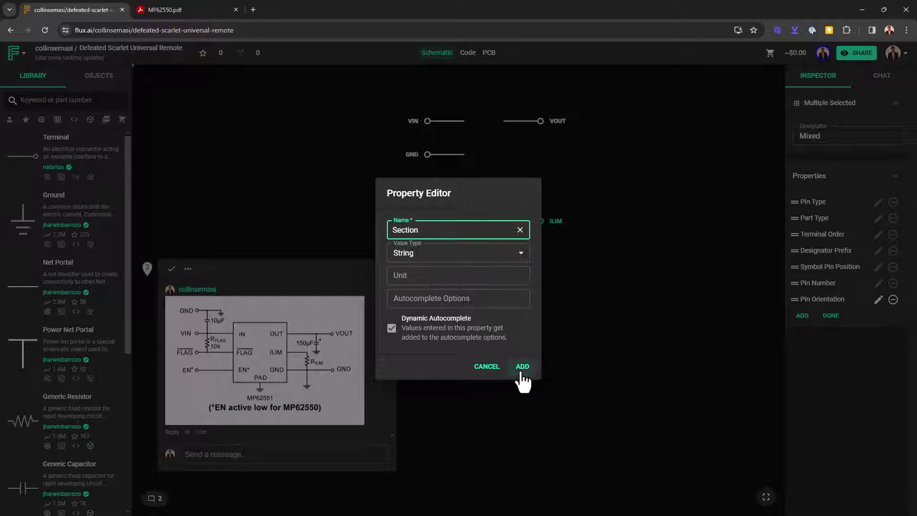
pyautogui.click(522, 366)
pyautogui.click(831, 332)
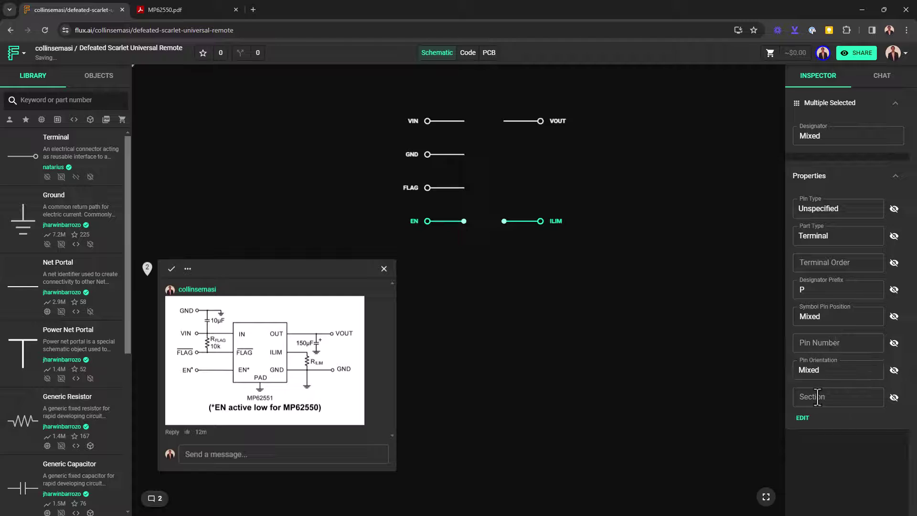
pyautogui.click(831, 398)
pyautogui.write('CONTROL')
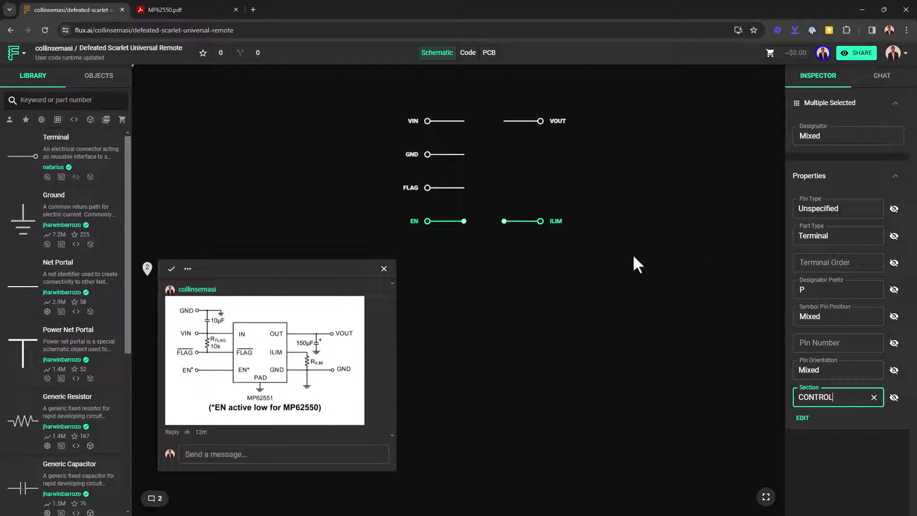
pyautogui.click(611, 250)
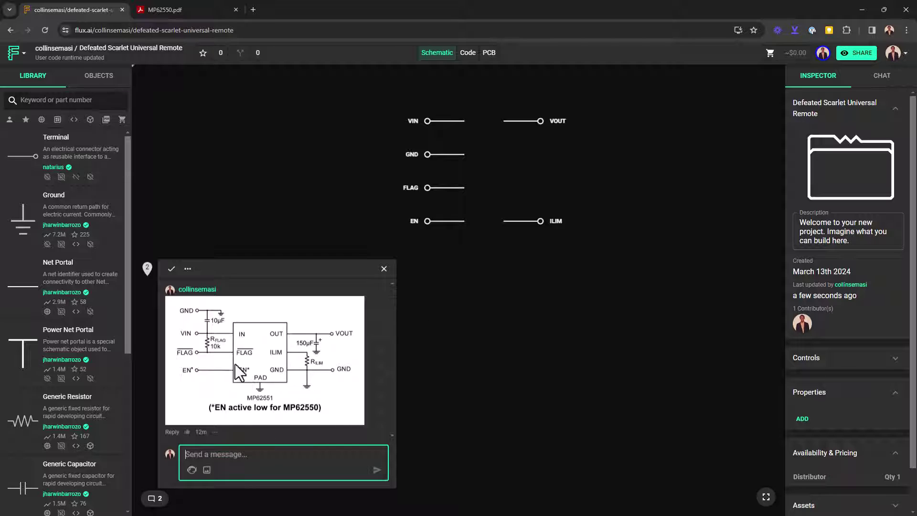
# Paste a copy of the EN terminal below it, name it PAD and set its Section to THERMAL
pyautogui.click(445, 221)
pyautogui.hotkey('ctrl', 'c')
pyautogui.hotkey('ctrl', 'v')
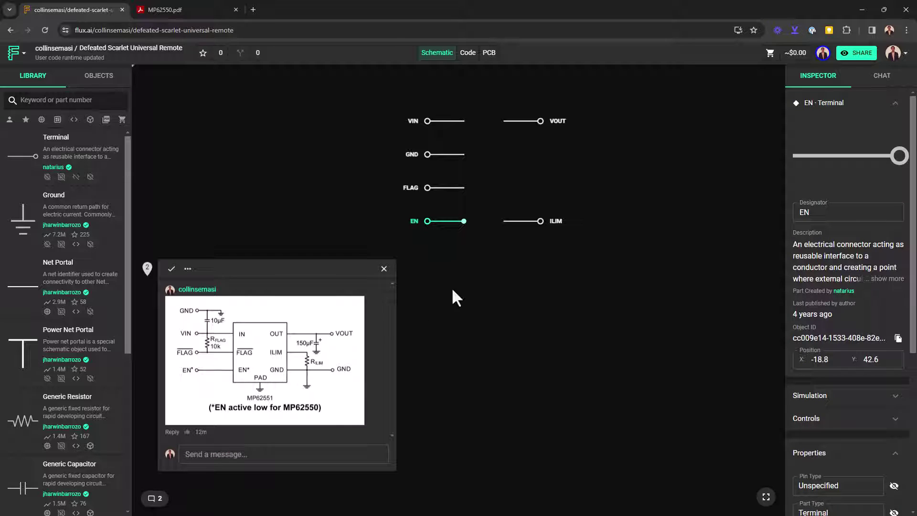
pyautogui.click(848, 212)
pyautogui.write('PAD')
pyautogui.scroll(-5, 850, 287)
pyautogui.click(831, 415)
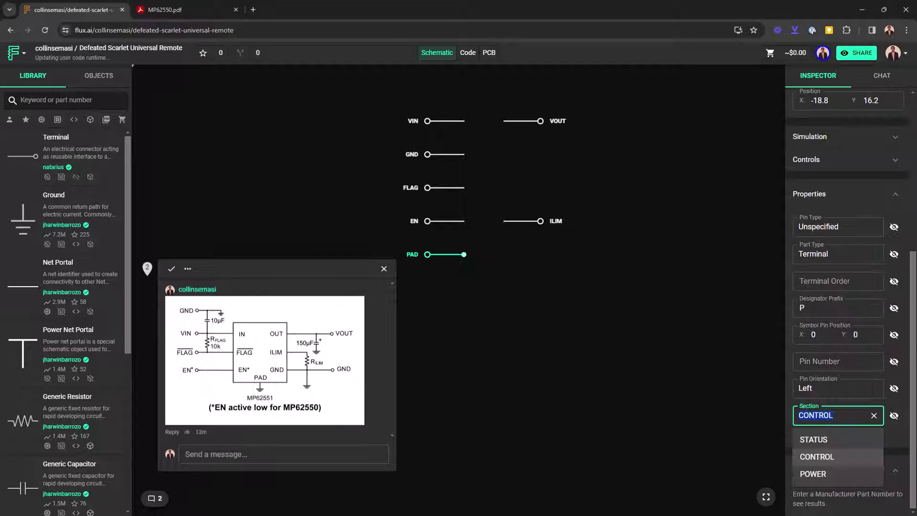
pyautogui.write('THERMAL')
pyautogui.press('Return')
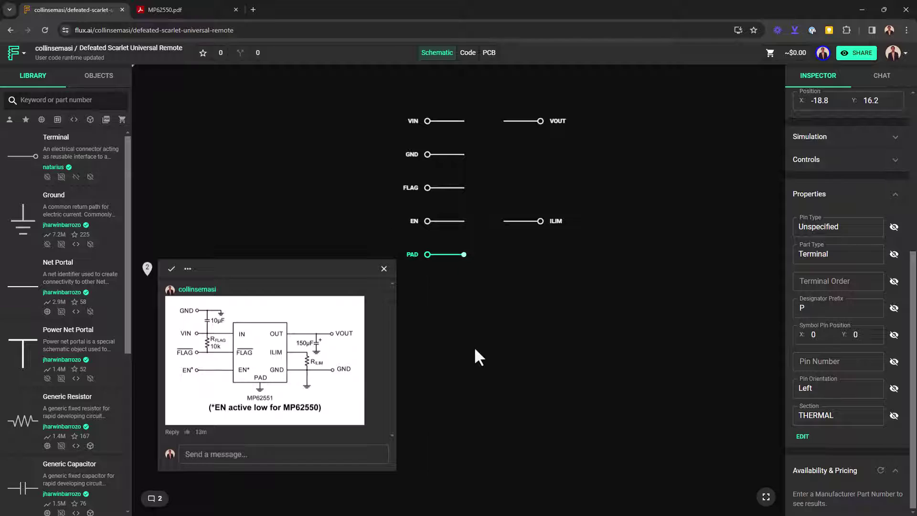
# Open the pin functions comment and set the VIN terminal's Pin Type to Power In and its Pin Number to 1
pyautogui.scroll(-1, 475, 349)
pyautogui.click(165, 88)
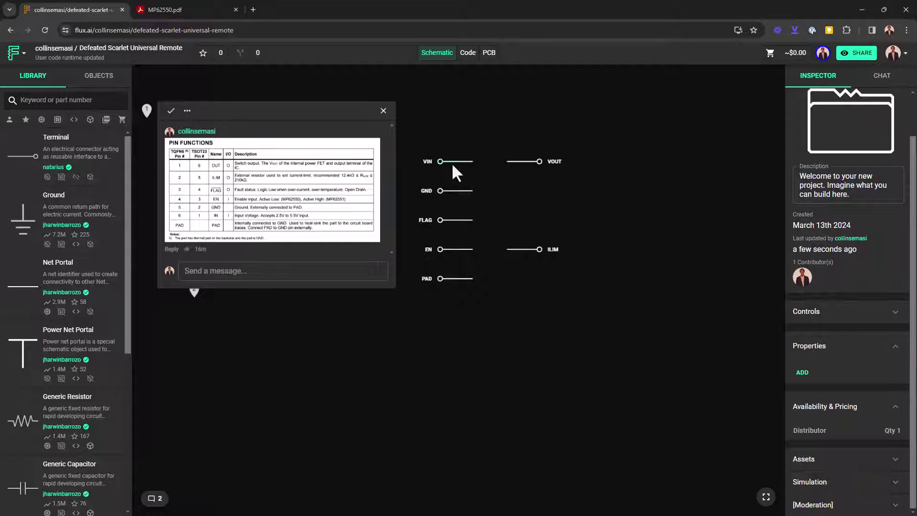
pyautogui.click(453, 162)
pyautogui.click(818, 227)
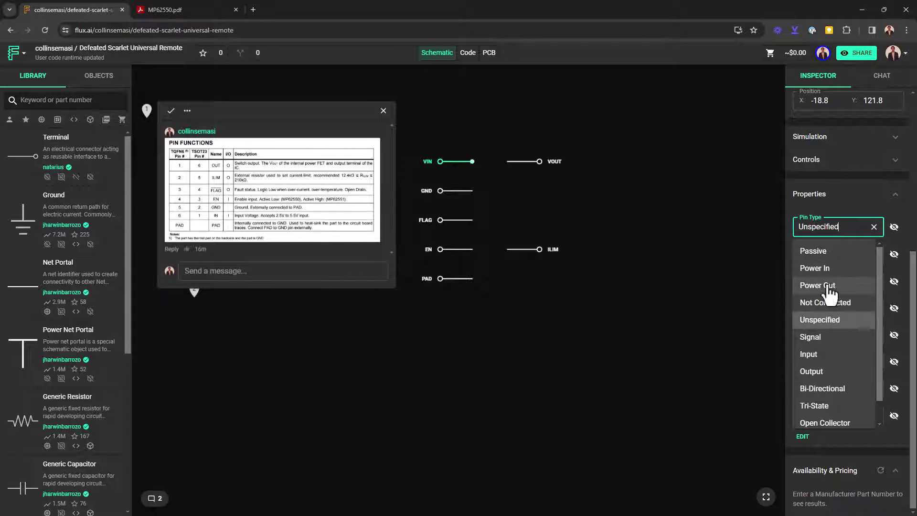
pyautogui.click(819, 268)
pyautogui.click(816, 360)
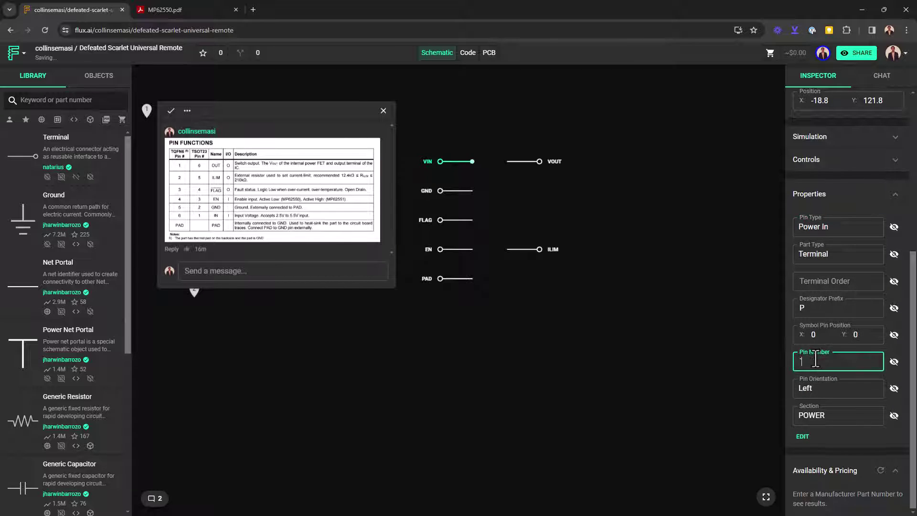
# Set the Pin Number of VOUT to 6 and of GND to 2, and edit the Pin Type of each
pyautogui.click(523, 164)
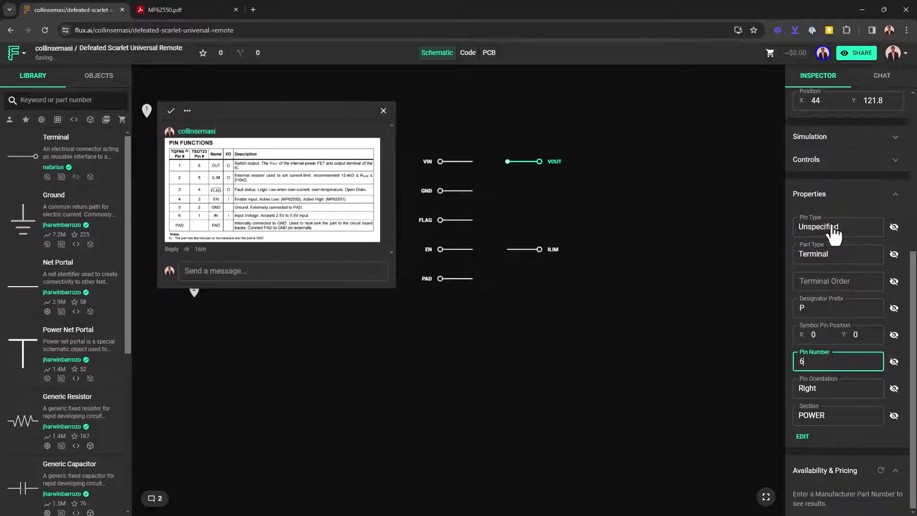
pyautogui.click(832, 229)
pyautogui.click(456, 191)
pyautogui.click(813, 361)
pyautogui.write('2')
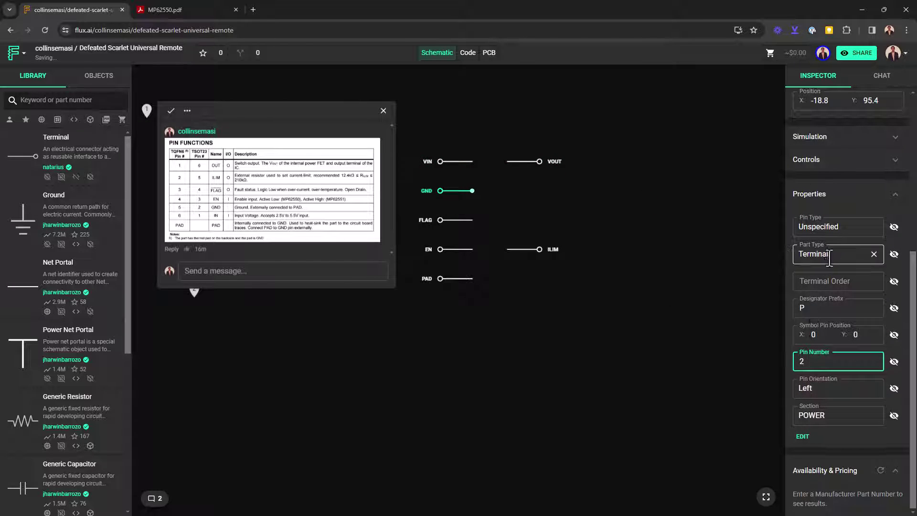
pyautogui.click(819, 228)
# Set the FLAG terminal's Pin Number to 4 and its Pin Type to Output
pyautogui.click(454, 222)
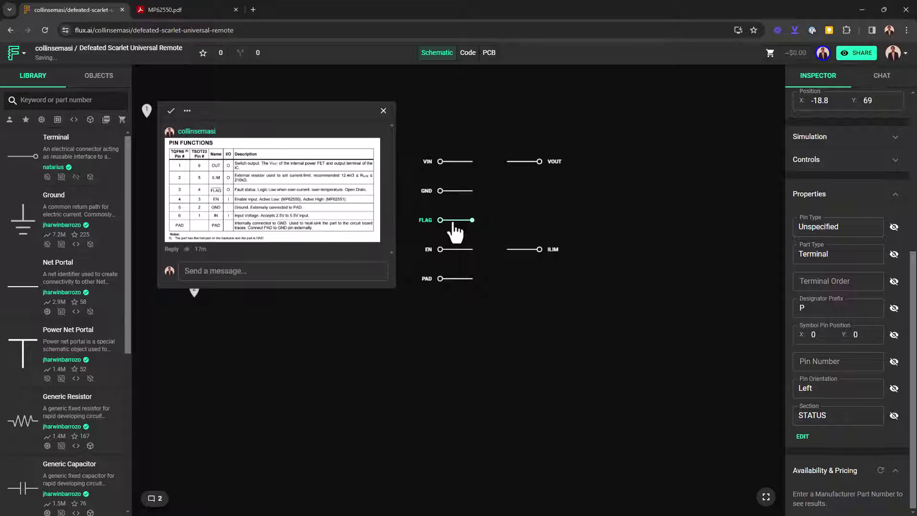
pyautogui.click(817, 361)
pyautogui.write('4')
pyautogui.click(818, 226)
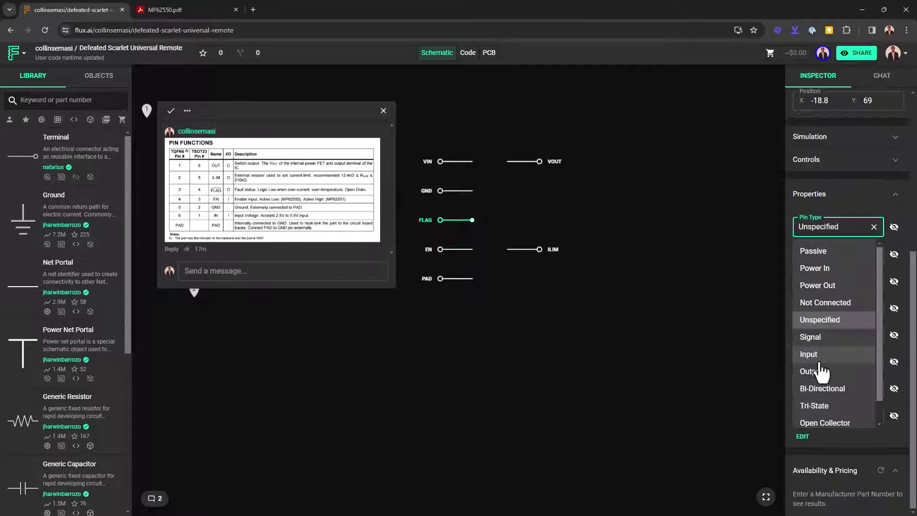
pyautogui.click(832, 374)
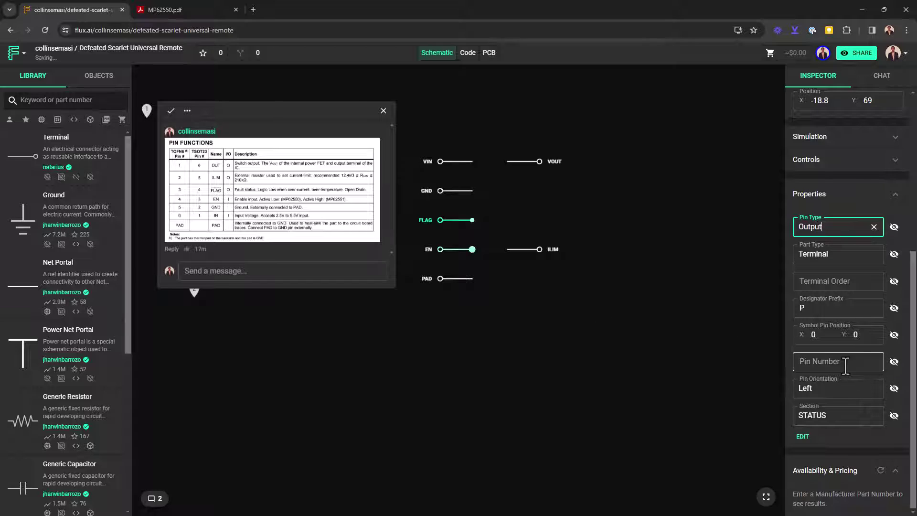
# Set the EN terminal's Pin Number to 3 and its Pin Type to Input
pyautogui.click(454, 250)
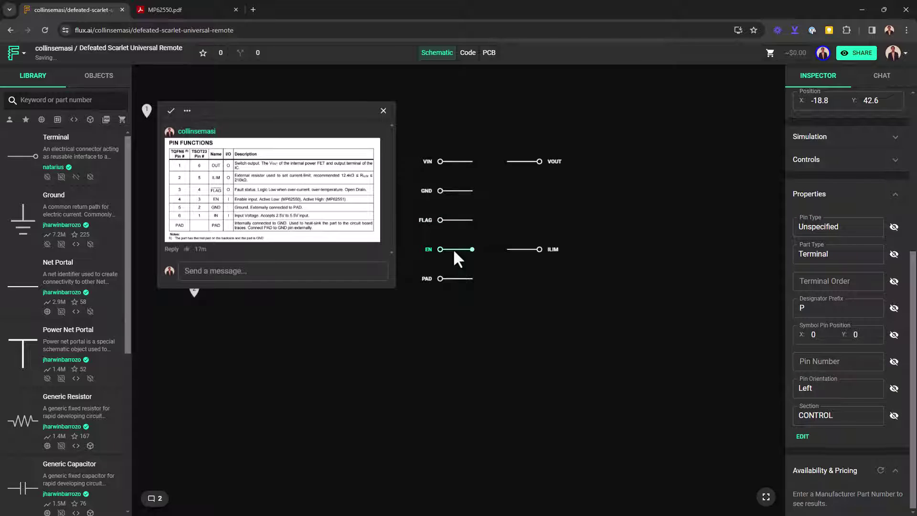
pyautogui.click(805, 363)
pyautogui.write('3')
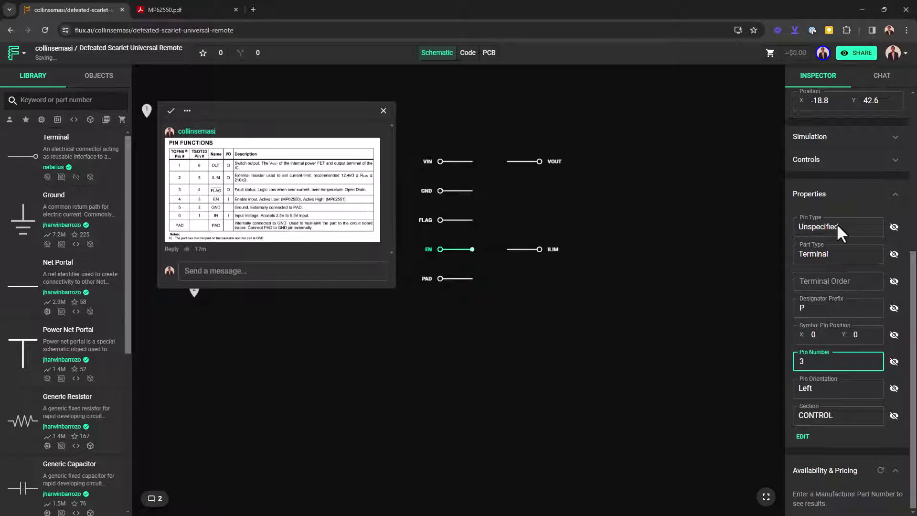
pyautogui.click(837, 226)
pyautogui.click(830, 354)
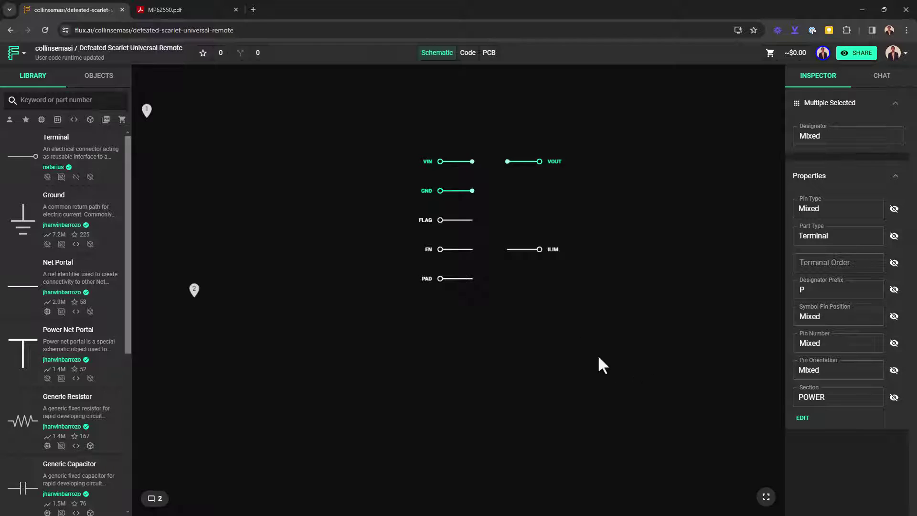
# Set the Terminal Order of the POWER section terminals VIN, GND and VOUT to 1
pyautogui.click(599, 358)
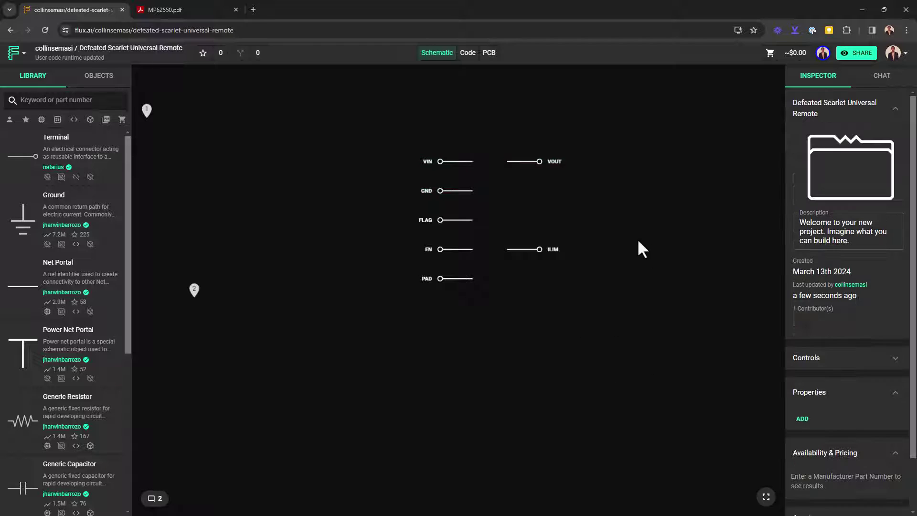
pyautogui.moveTo(499, 174); pyautogui.dragTo(604, 201)
pyautogui.click(819, 260)
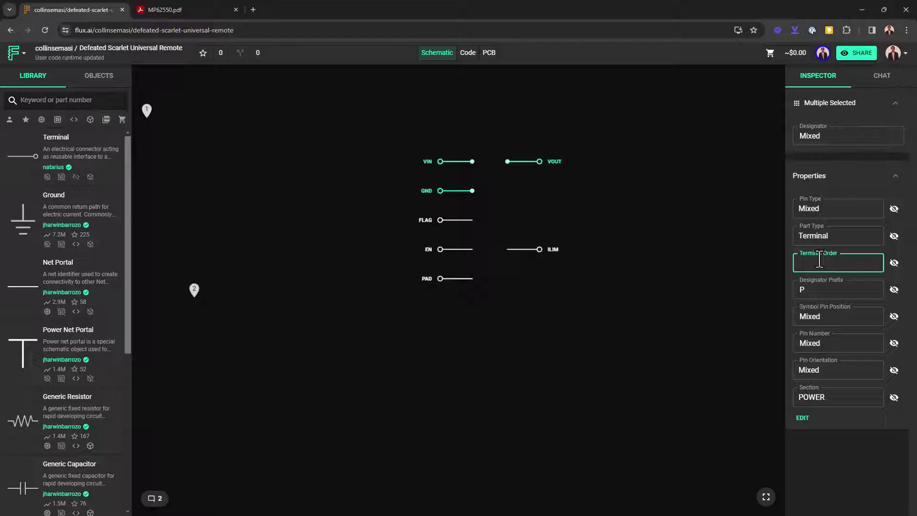
pyautogui.write('1')
pyautogui.click(541, 222)
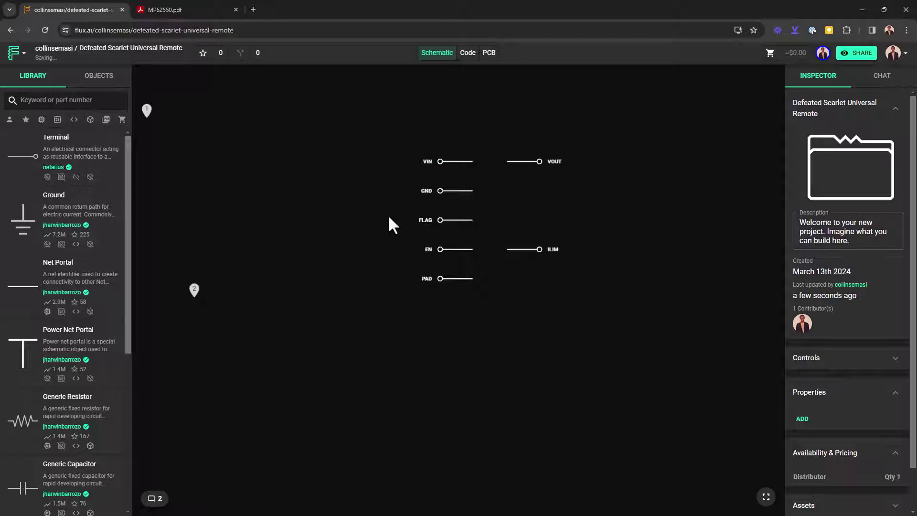
# Set the Terminal Order of the FLAG terminal to 2
pyautogui.moveTo(388, 207); pyautogui.dragTo(508, 228)
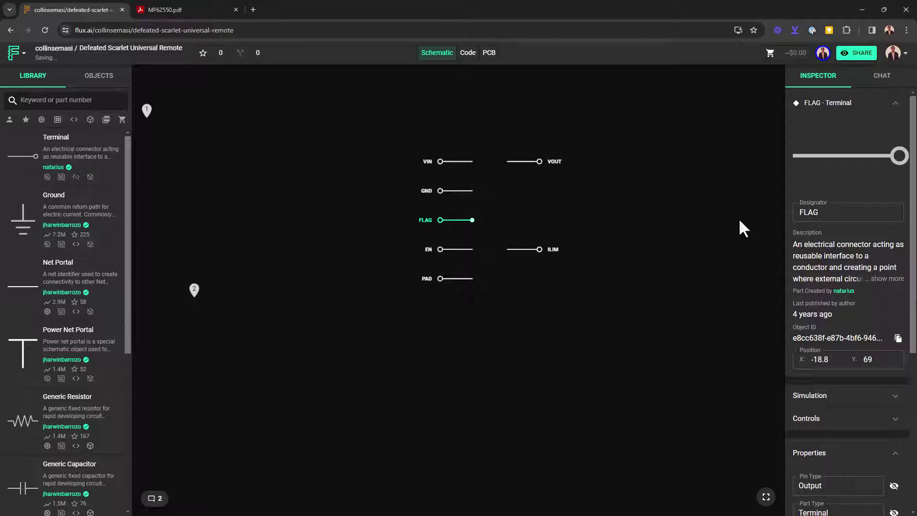
pyautogui.scroll(-3, 814, 435)
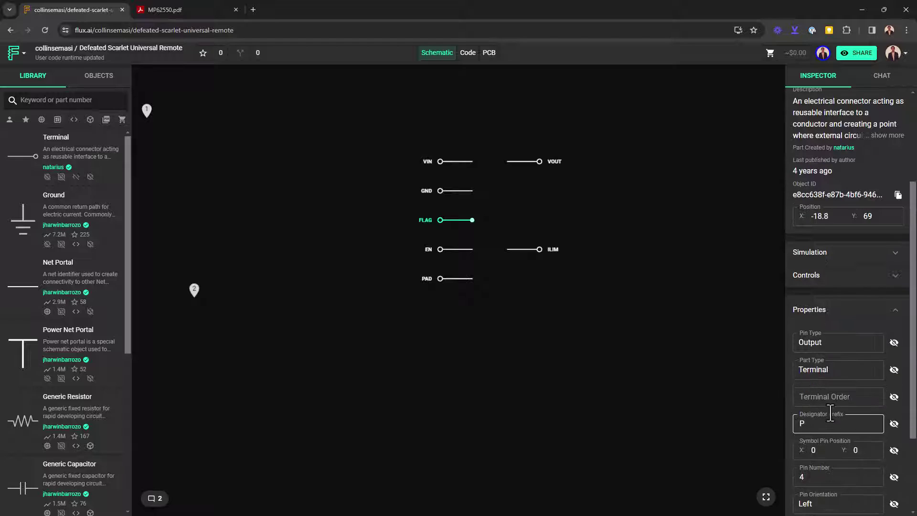
pyautogui.click(819, 396)
pyautogui.write('2')
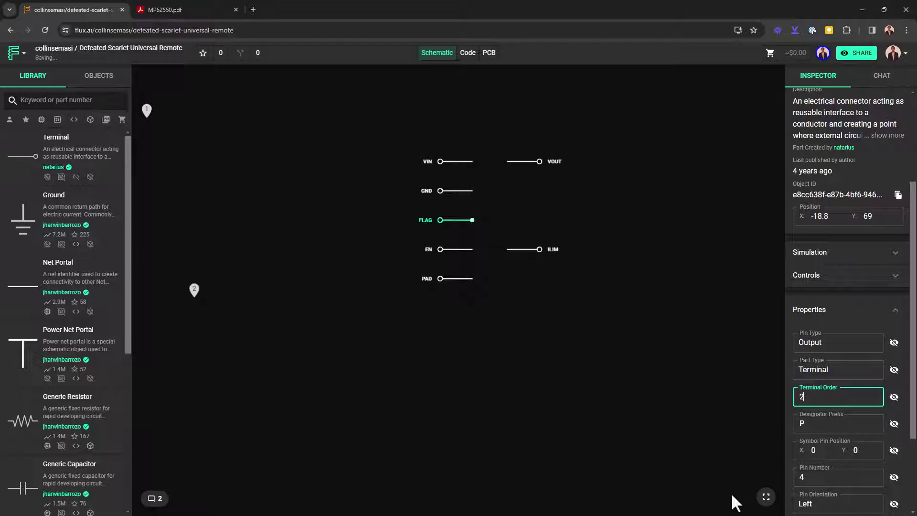
pyautogui.click(569, 340)
# Set the Terminal Order of the CONTROL section terminals EN and ILIM to 3 together
pyautogui.moveTo(405, 235); pyautogui.dragTo(584, 264)
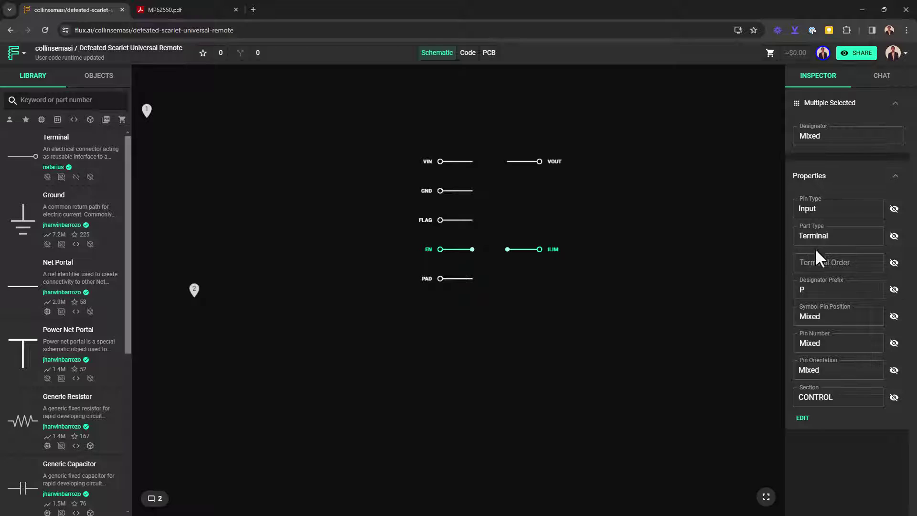
pyautogui.click(817, 262)
pyautogui.write('3')
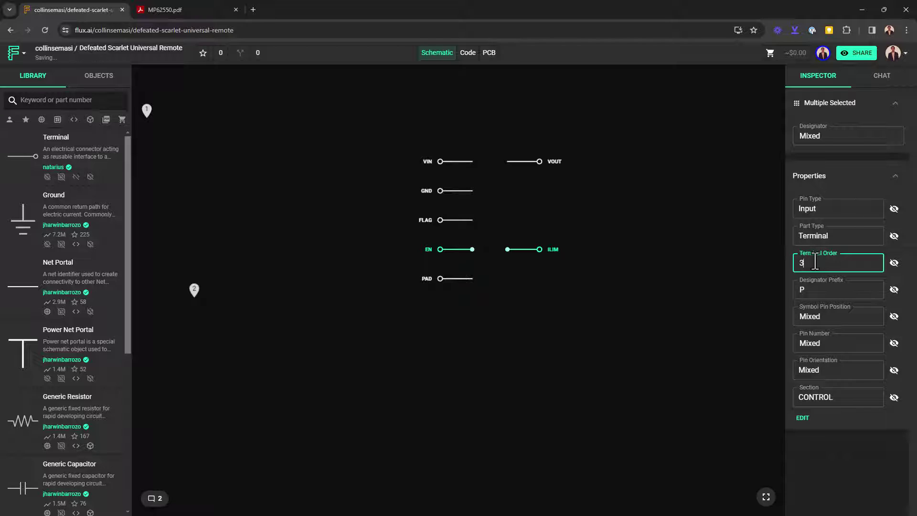
# Set the Terminal Order of the PAD terminal to 4
pyautogui.moveTo(414, 266); pyautogui.dragTo(540, 300)
pyautogui.scroll(-6, 836, 392)
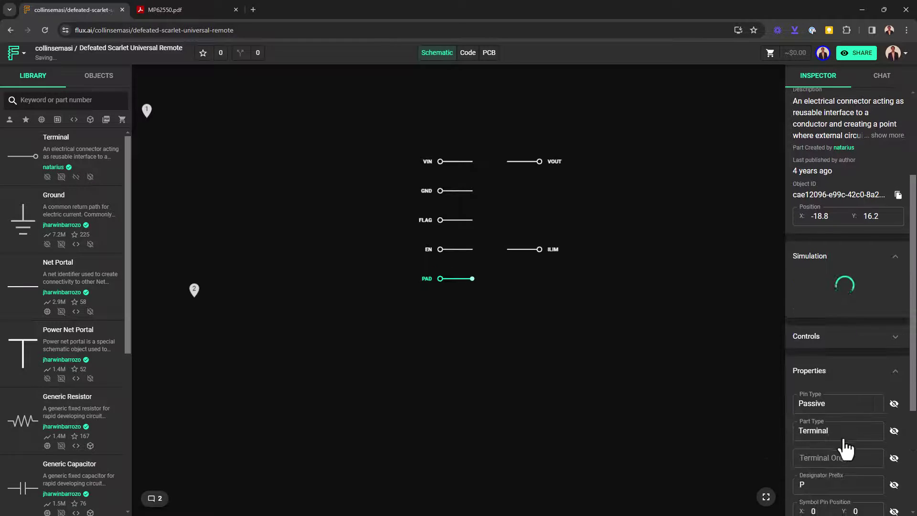
pyautogui.click(827, 296)
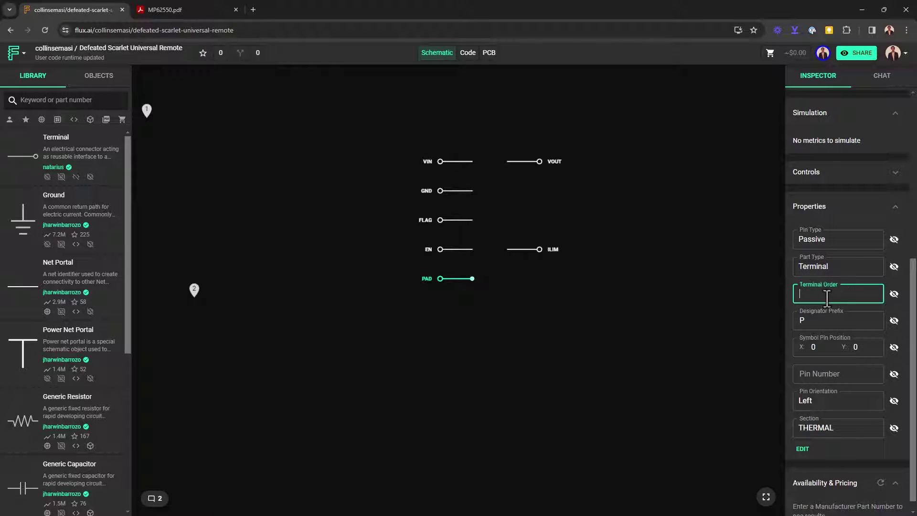
pyautogui.write('4')
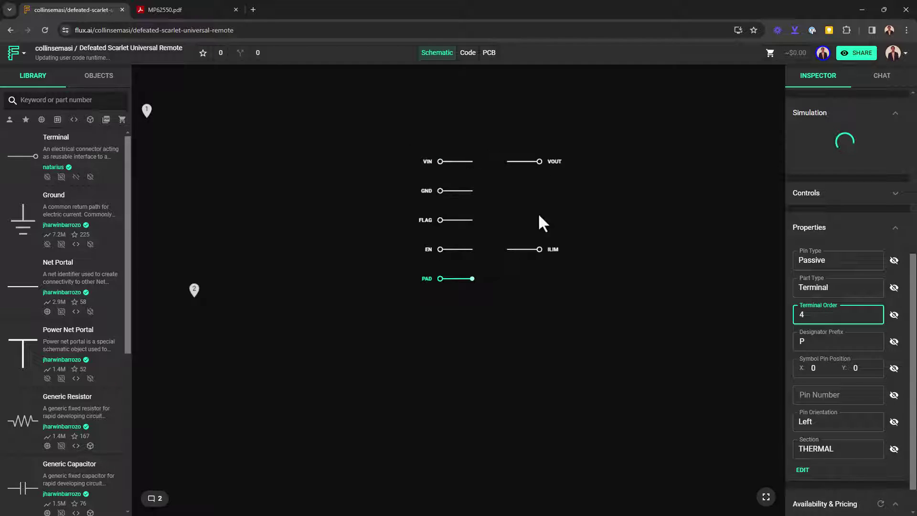
# Review the properties of the VIN and GND terminals, and check the project's sharing permission
pyautogui.click(450, 163)
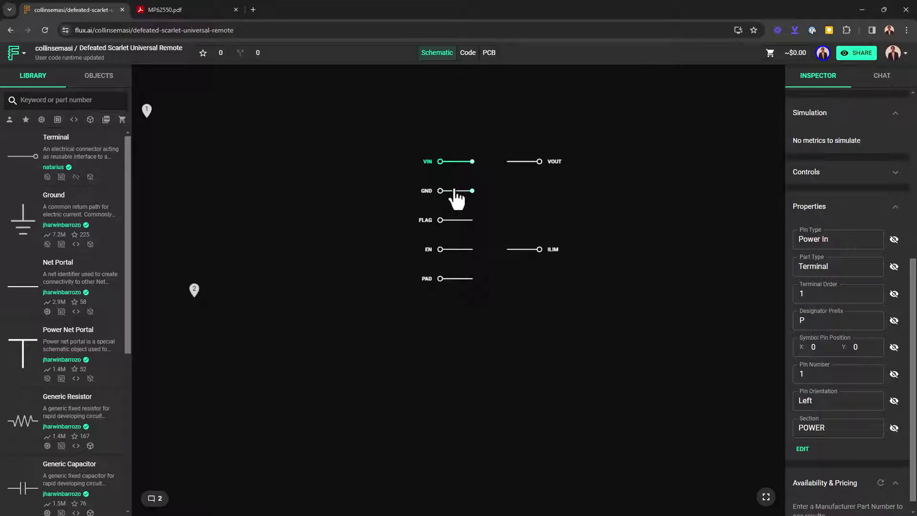
pyautogui.click(455, 191)
pyautogui.click(862, 54)
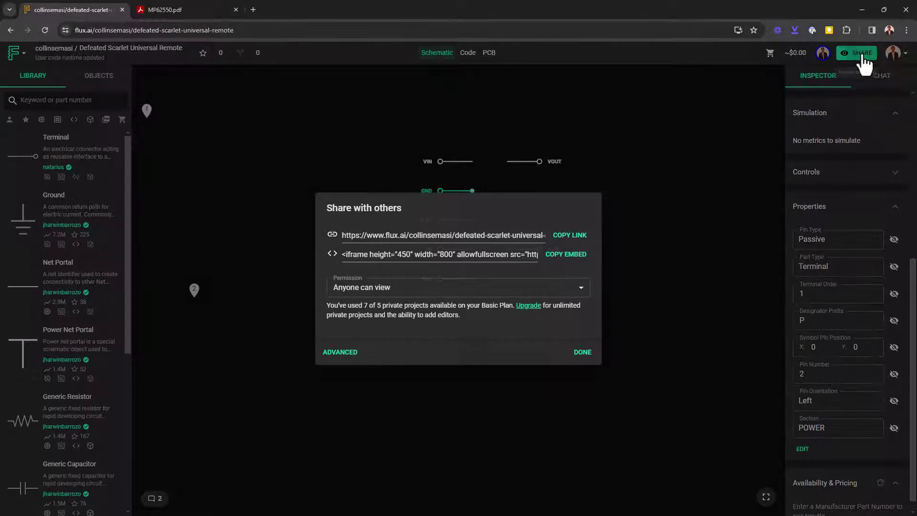
pyautogui.click(582, 353)
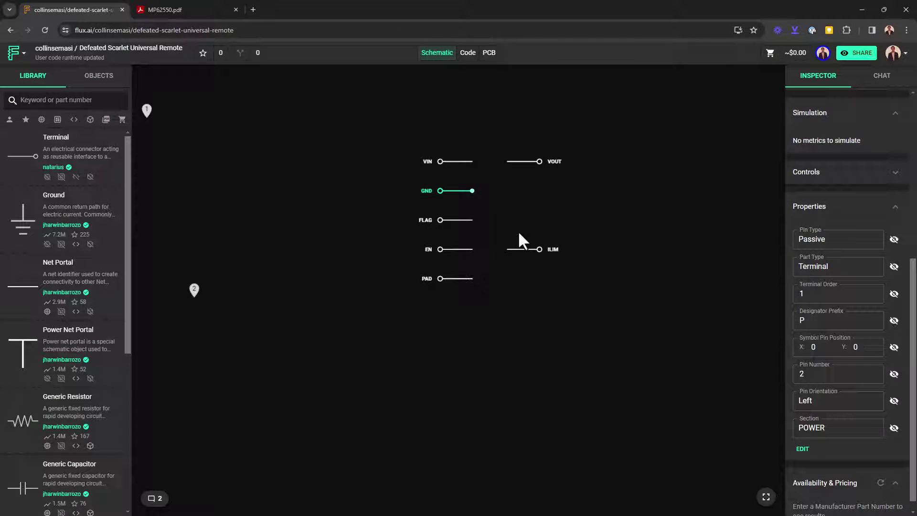
# Publish the project as a component to the Library
pyautogui.click(14, 53)
pyautogui.click(57, 143)
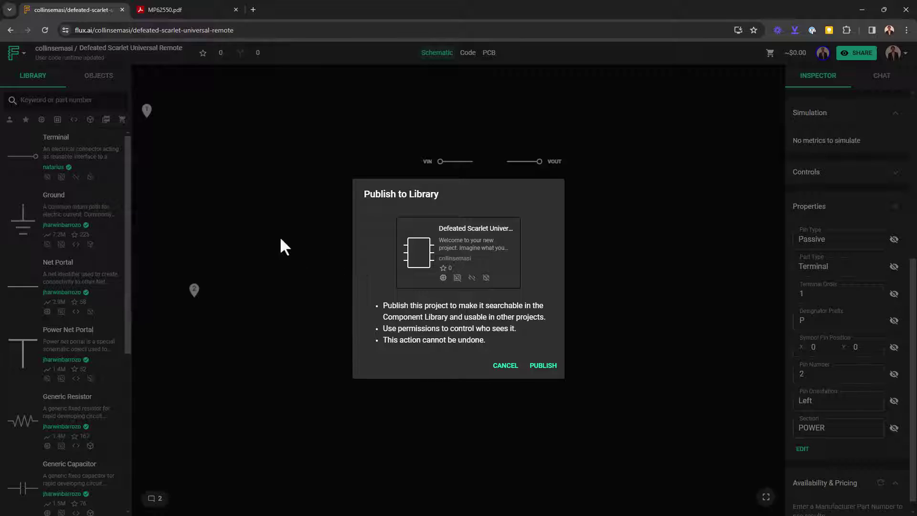
pyautogui.click(543, 366)
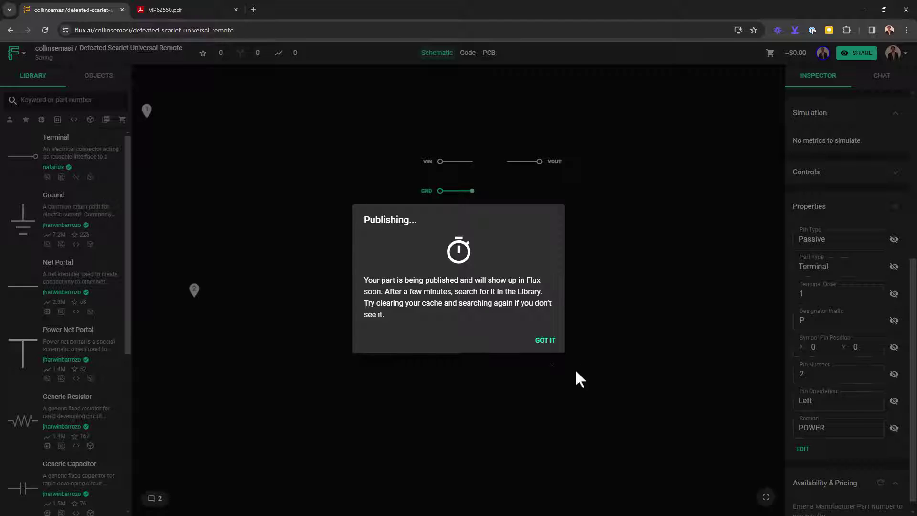
# Rename the published project as MP62550 TEST
pyautogui.click(126, 48)
pyautogui.hotkey('ctrl', 'a')
pyautogui.write('MP6')
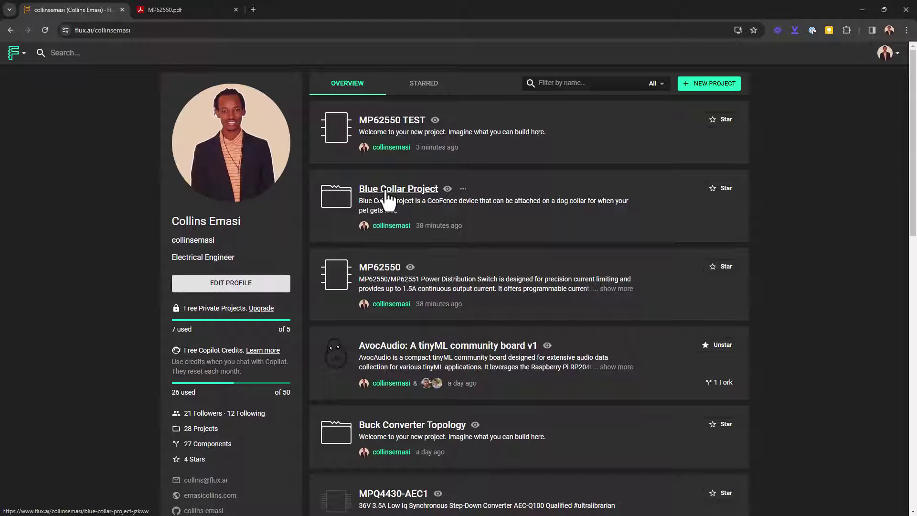
# Open the Blue Collar Project and search its library for MP6255, limited to the account's own parts
pyautogui.click(386, 191)
pyautogui.write('MP6255')
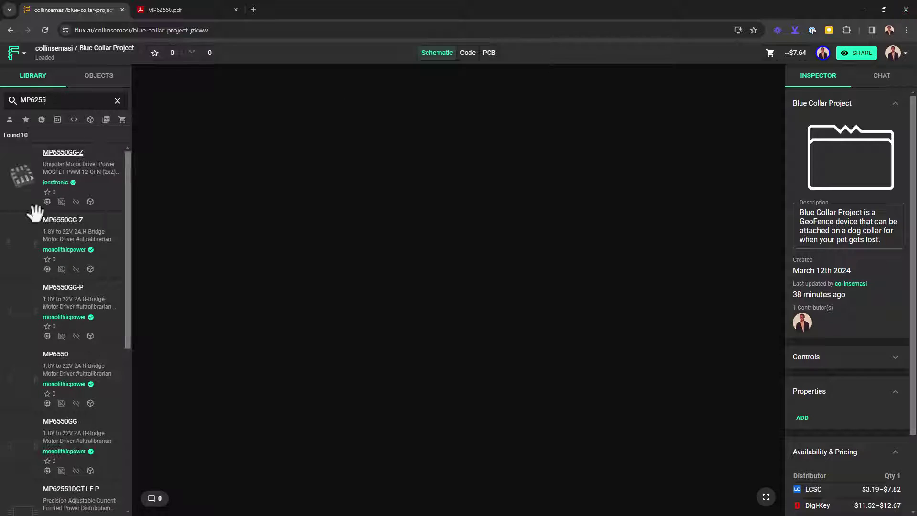
pyautogui.click(9, 120)
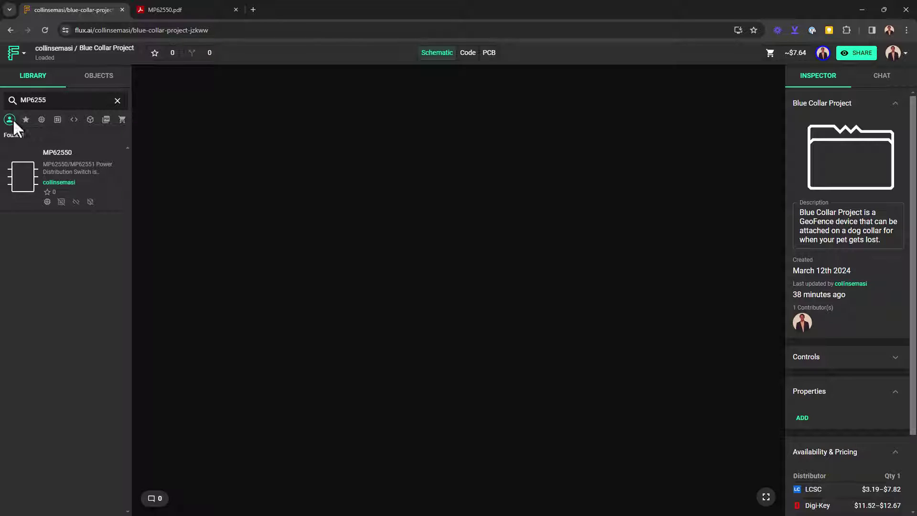